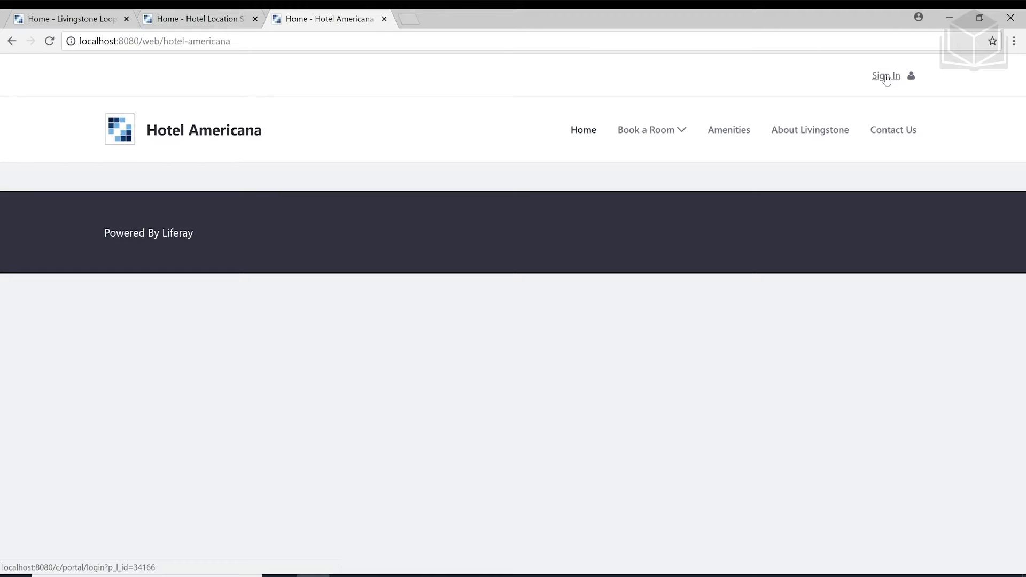
Open the Sign In form at the top right of the Hotel Americana site
left_click(887, 76)
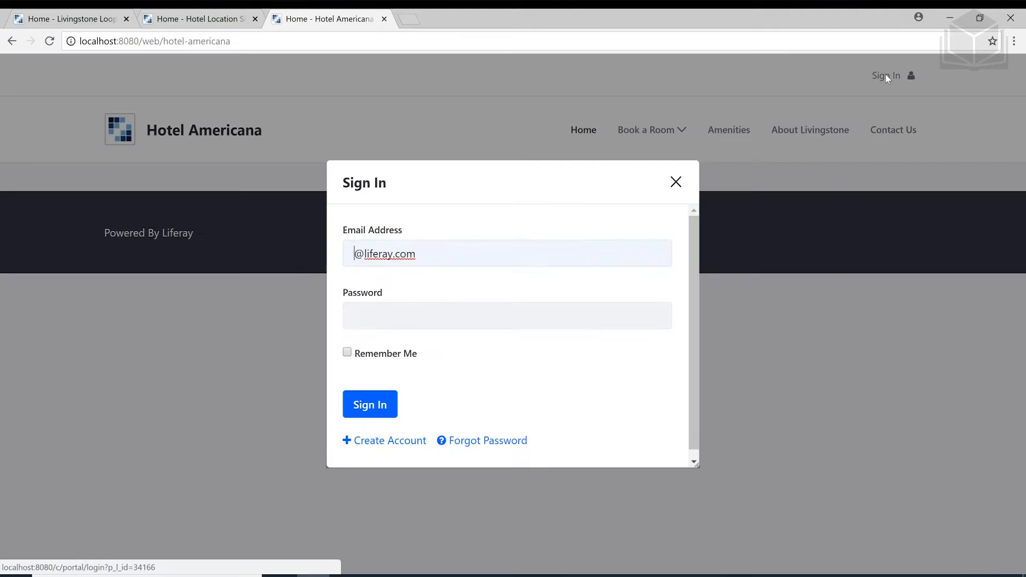
Complete the administrator's e-mail address and submit the Sign In dialog to log in
type("admin")
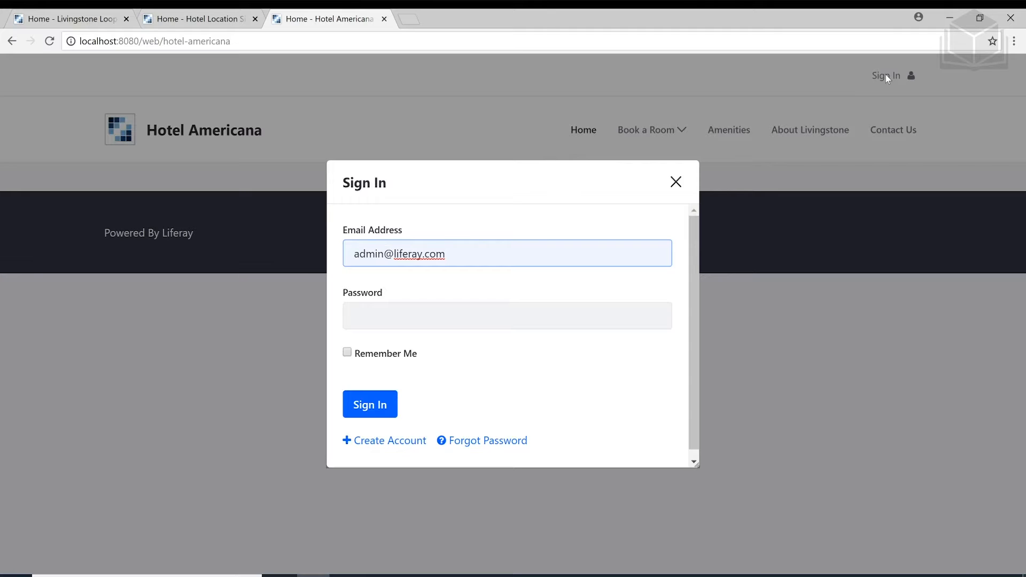
key("Right")
key("Right")
key("Right")
key("Right")
key("BackSpace")
key("BackSpace")
key("BackSpace")
type("vingst")
key("Return")
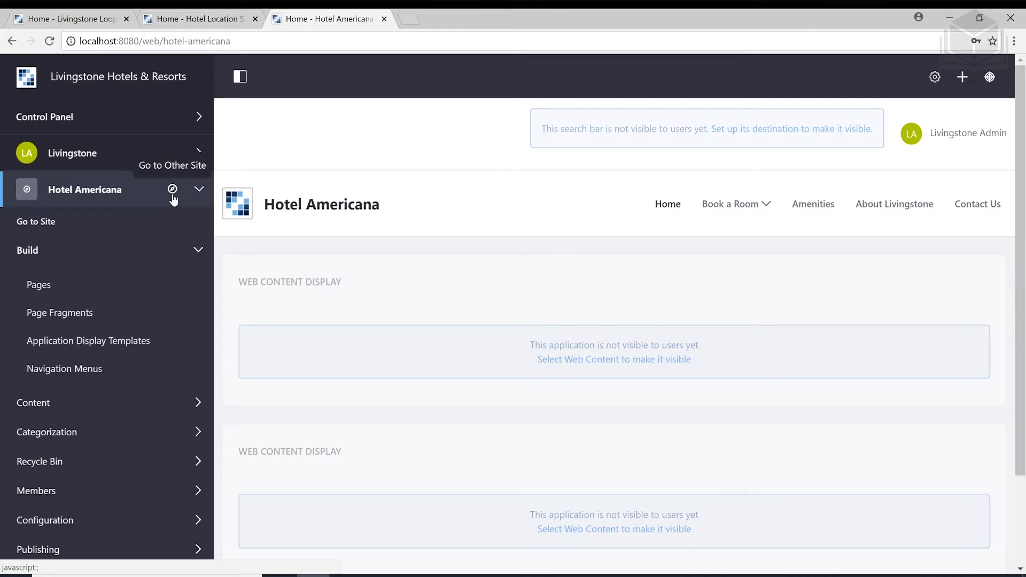
Switch the managed site to Livingstone Hotels & Resorts from the site selector
left_click(173, 189)
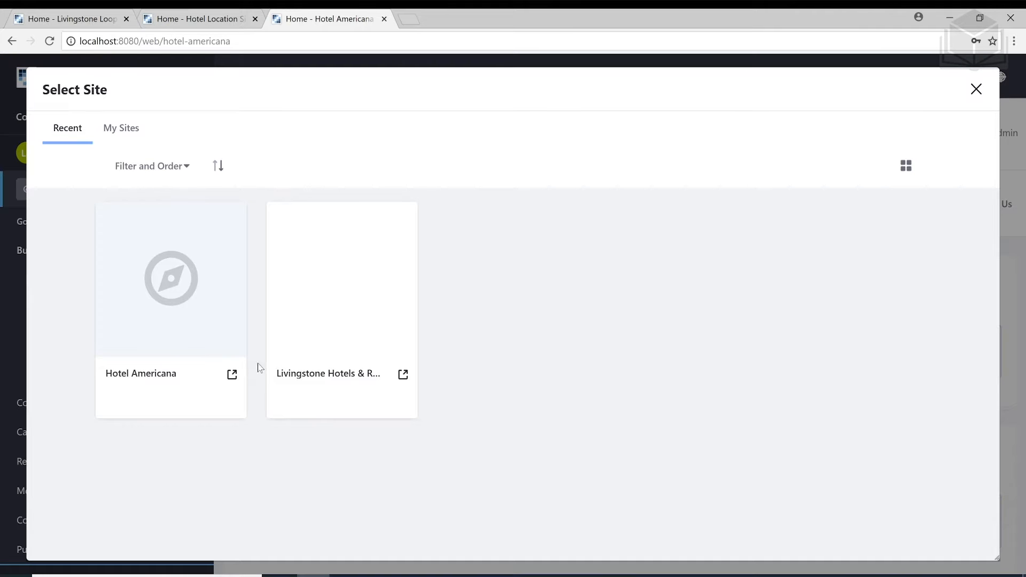
left_click(325, 374)
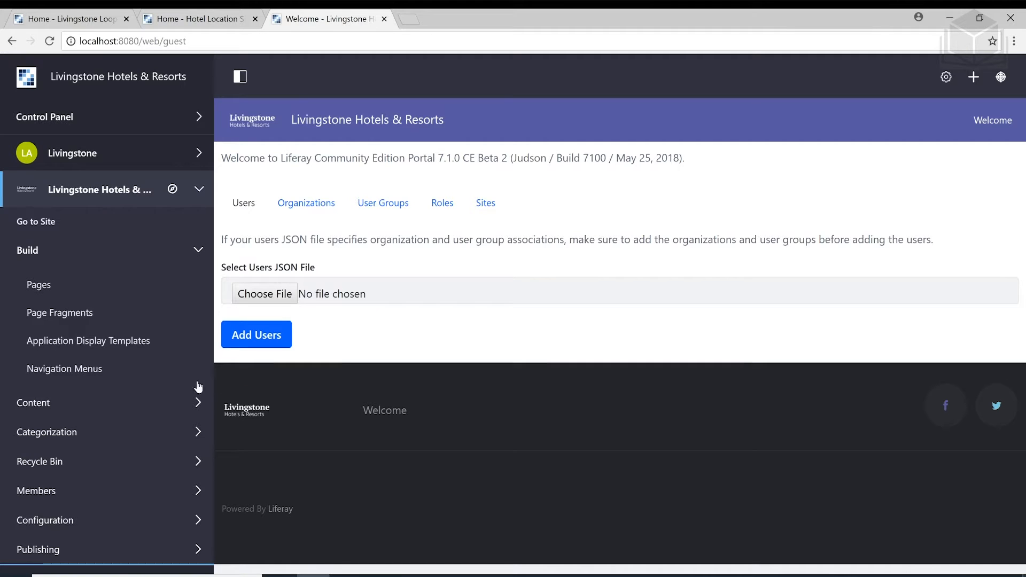
Go to Content > Web Content and start a new Basic Web Content article
left_click(140, 408)
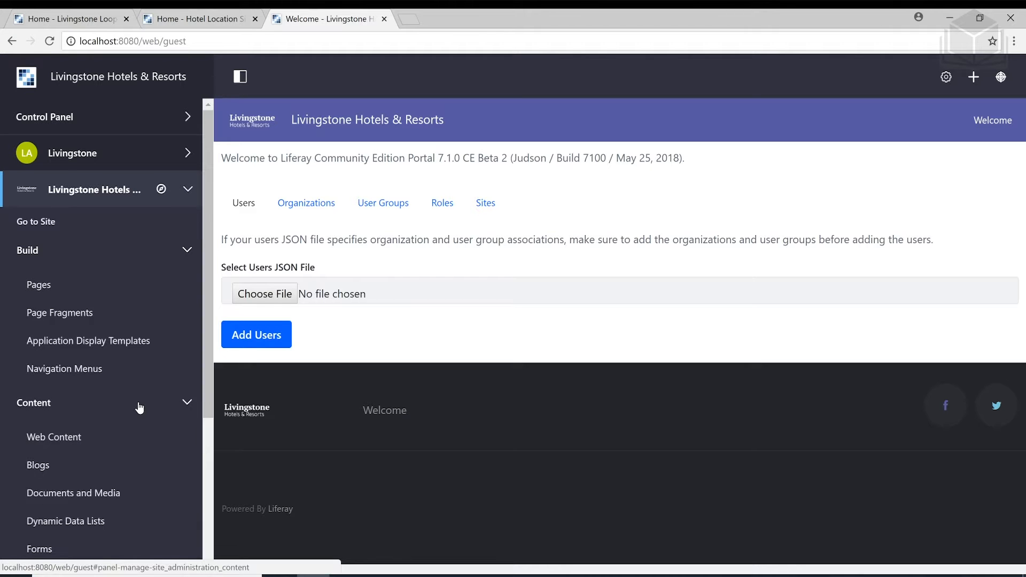
scroll(133, 407, "down", 1)
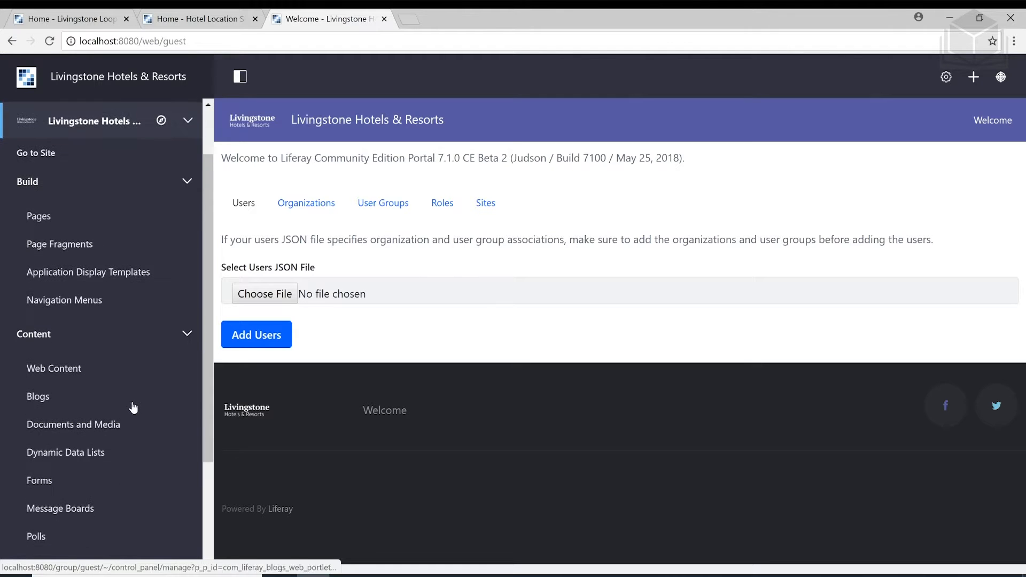
left_click(94, 373)
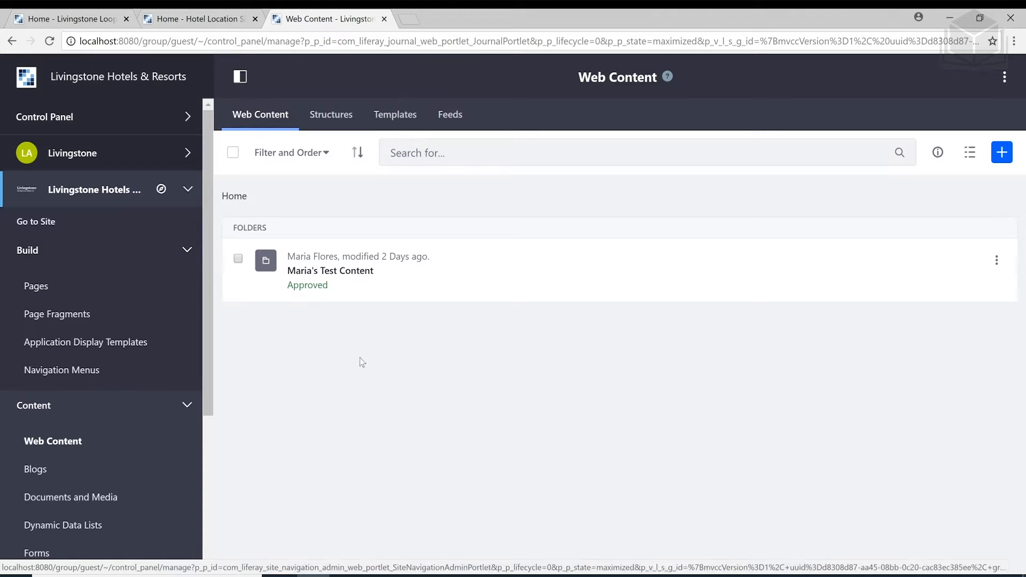
left_click(1003, 160)
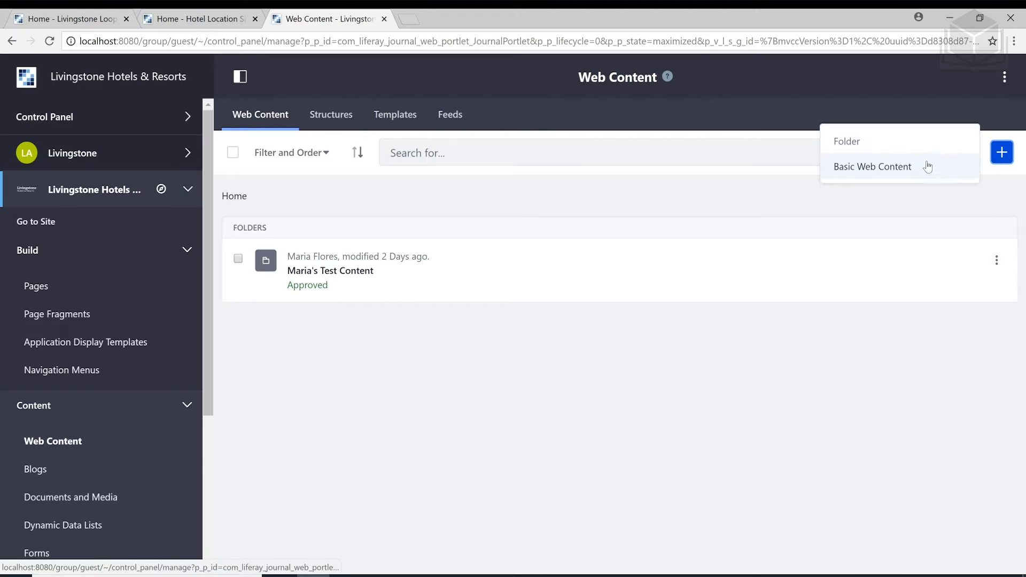
left_click(896, 172)
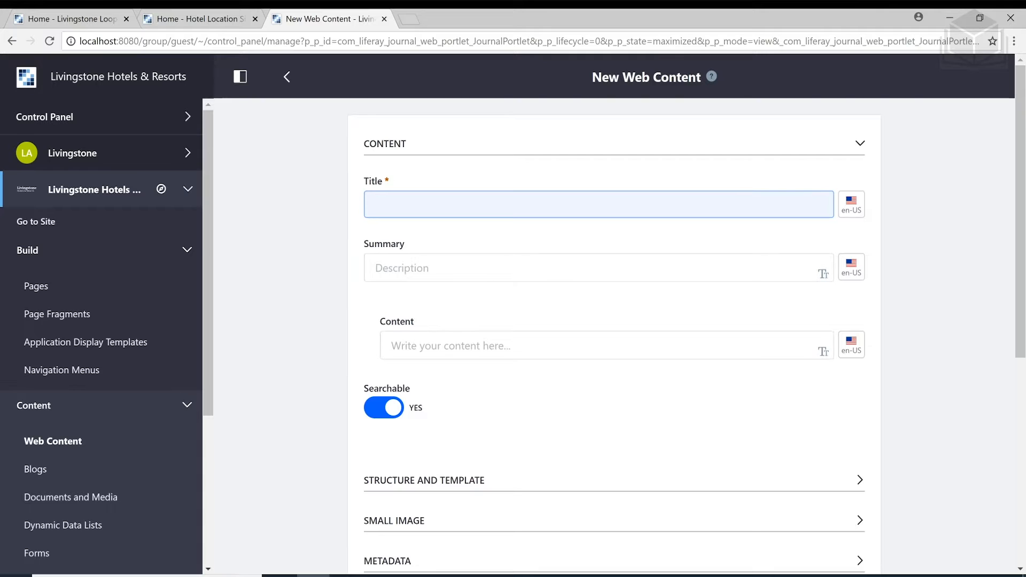
Title the article 'Southeast Asia Travel Package - Bali'
type("Southeast Ai")
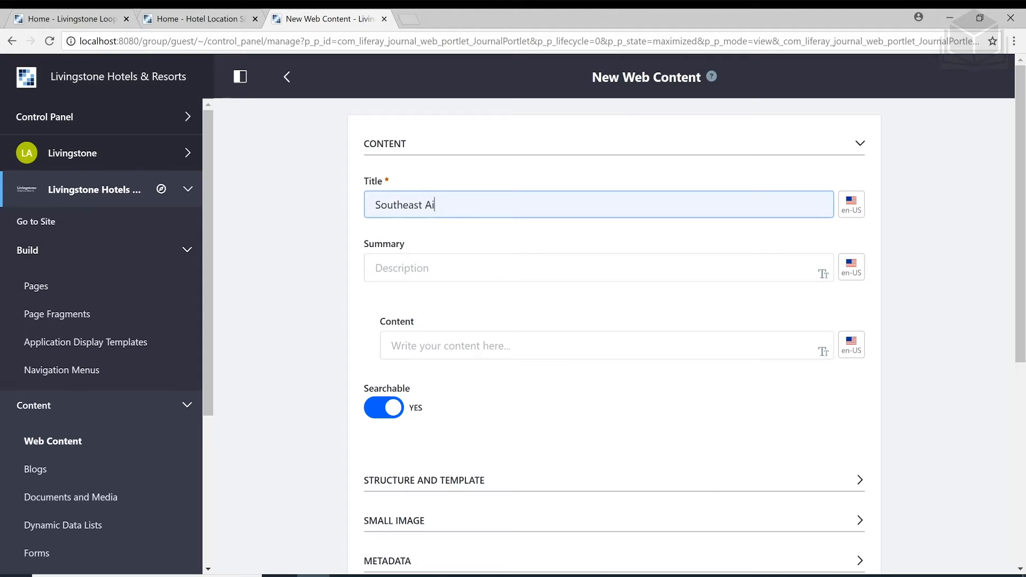
key("BackSpace")
type("sia Travel Package - Bali")
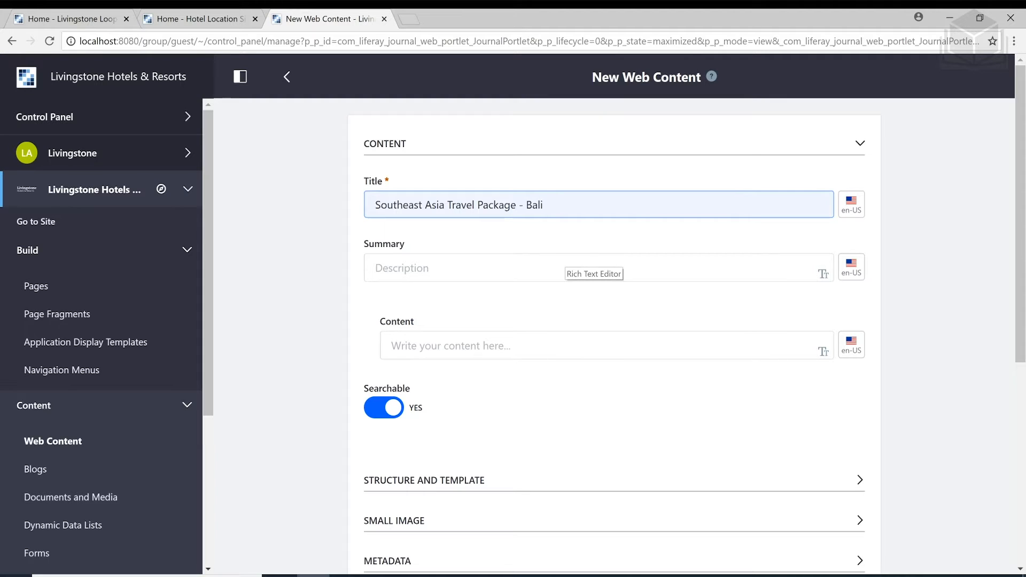
Add the summary 'All inclusive stay at Livingstone's premier resort in Bali'
left_click(591, 268)
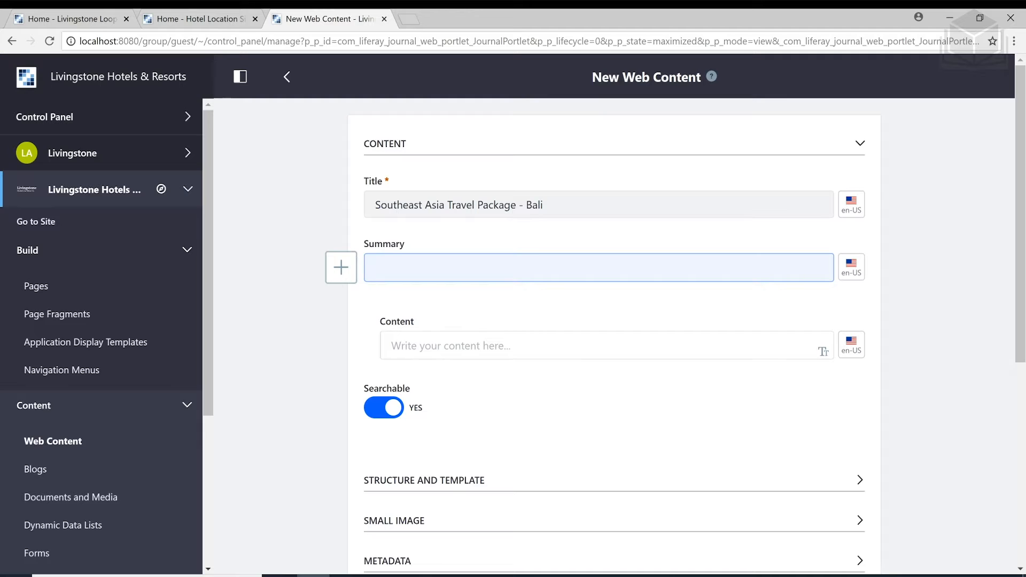
type("All s")
key("BackSpace")
type("9n")
key("BackSpace")
key("BackSpace")
type("inclusive stay at Livingstone's premier resort in Bali")
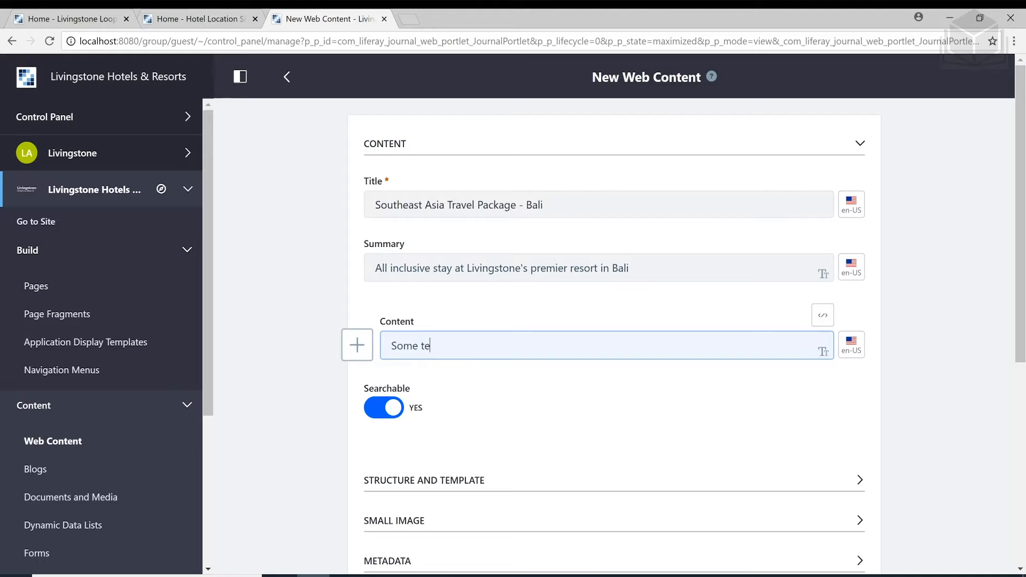
Write 'Some text what text' followed by the words bold, italics and underline in those styles
type("xt what text")
key("ctrl+b")
type("bold")
key("ctrl+i")
type("itl")
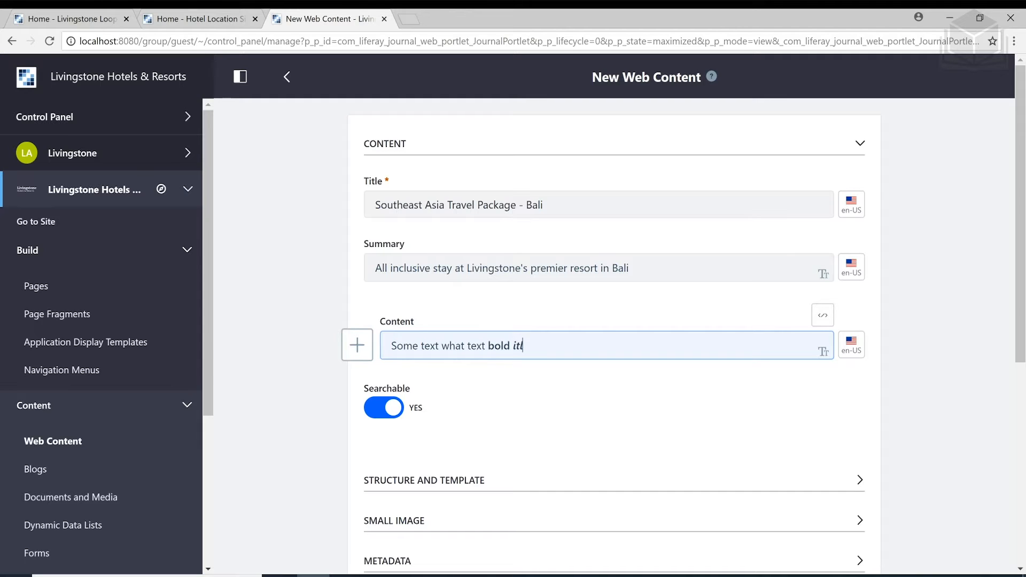
key("BackSpace")
key("BackSpace")
type("talics")
key("ctrl+u")
type("underline")
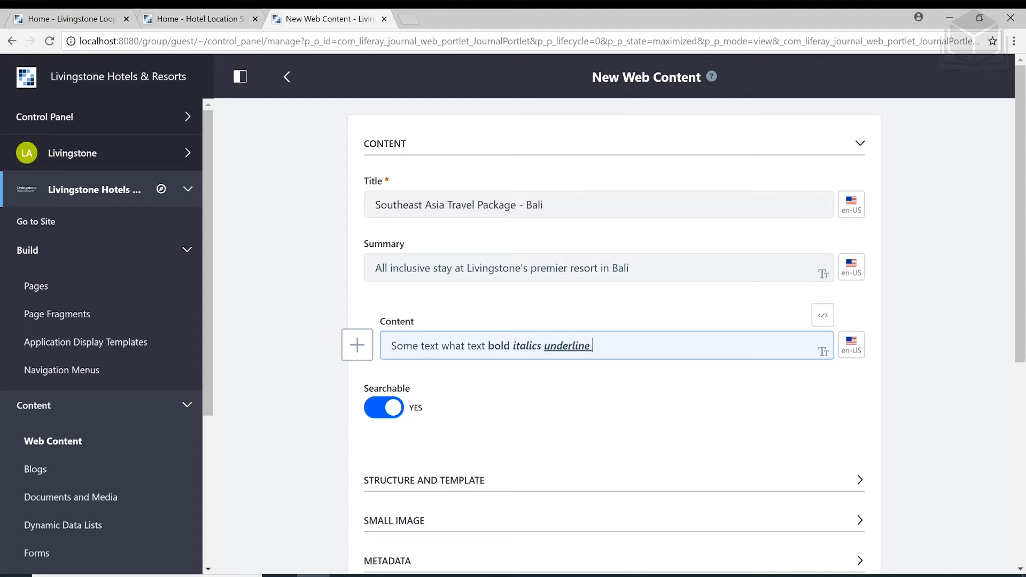
type(" author")
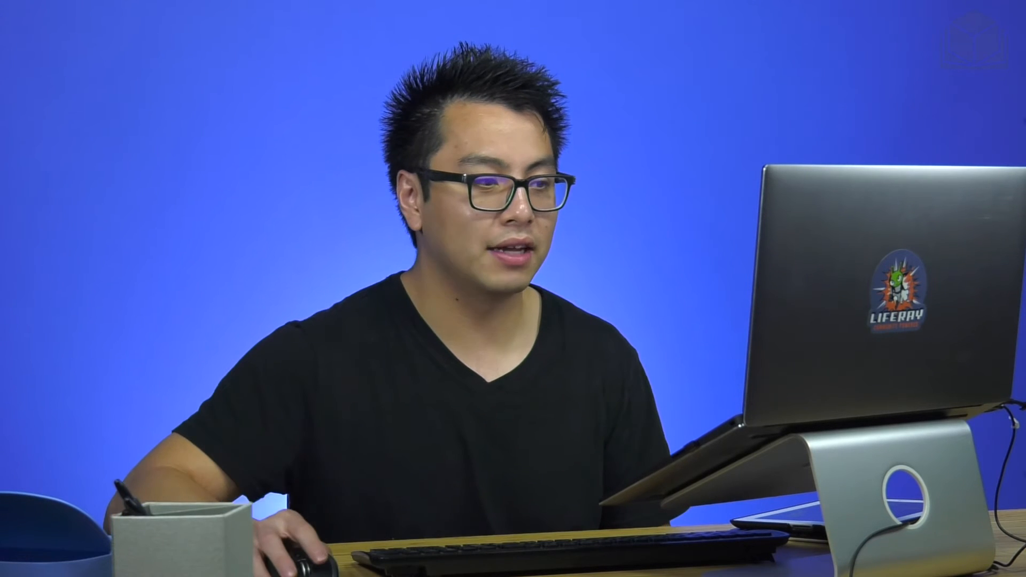
Format the content line as a numbered list, then change it to a bulleted list
left_click_drag(632, 345, 592, 346)
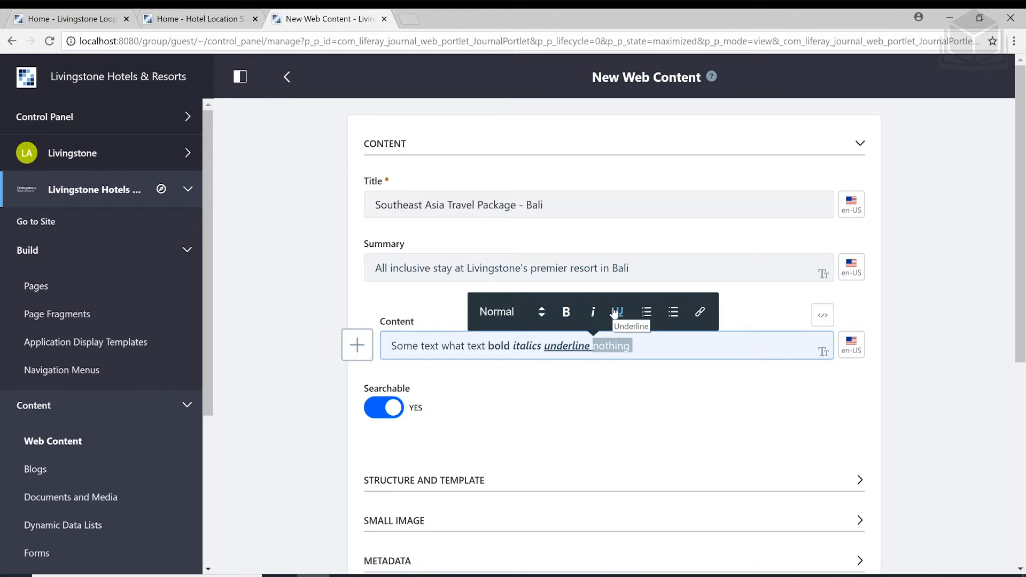
left_click(646, 315)
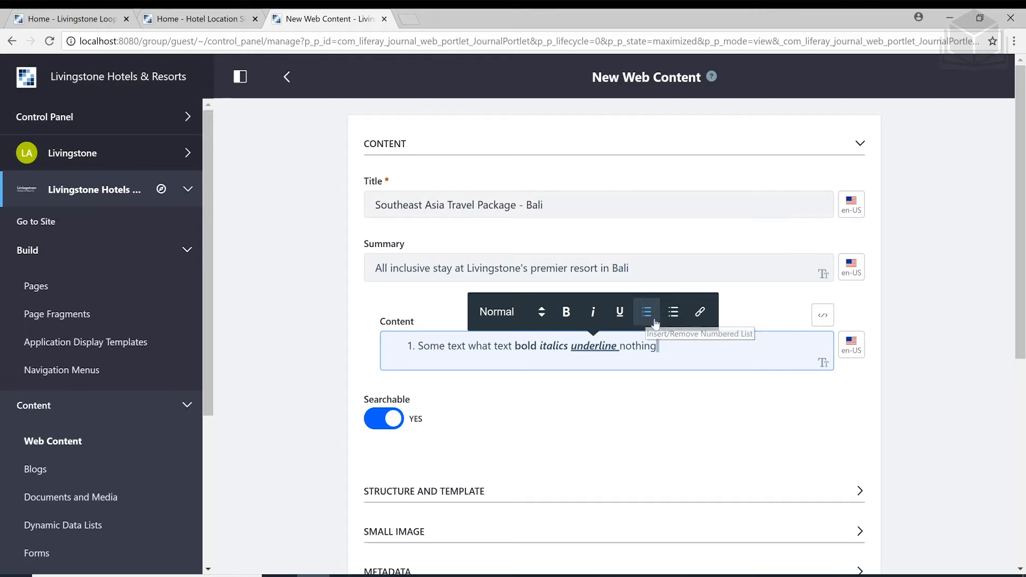
left_click(674, 315)
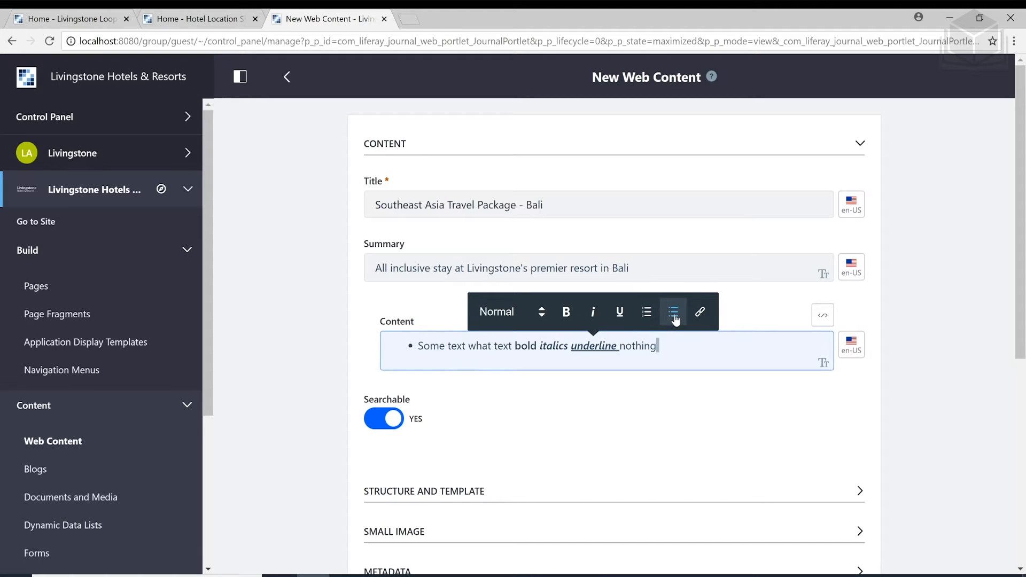
Open the link bar and check the target options, then dismiss it without adding a link
left_click(700, 313)
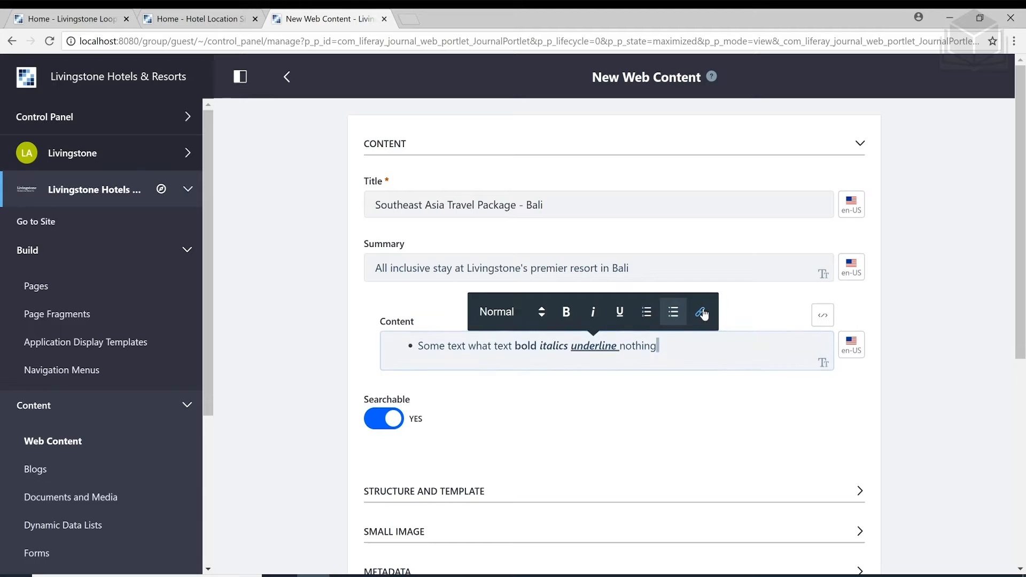
left_click(496, 315)
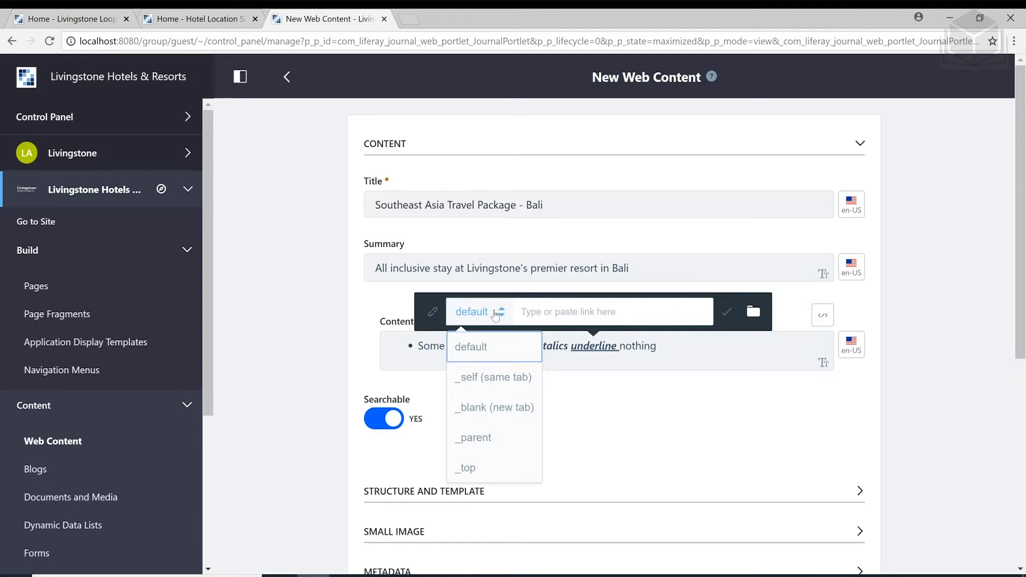
left_click(496, 314)
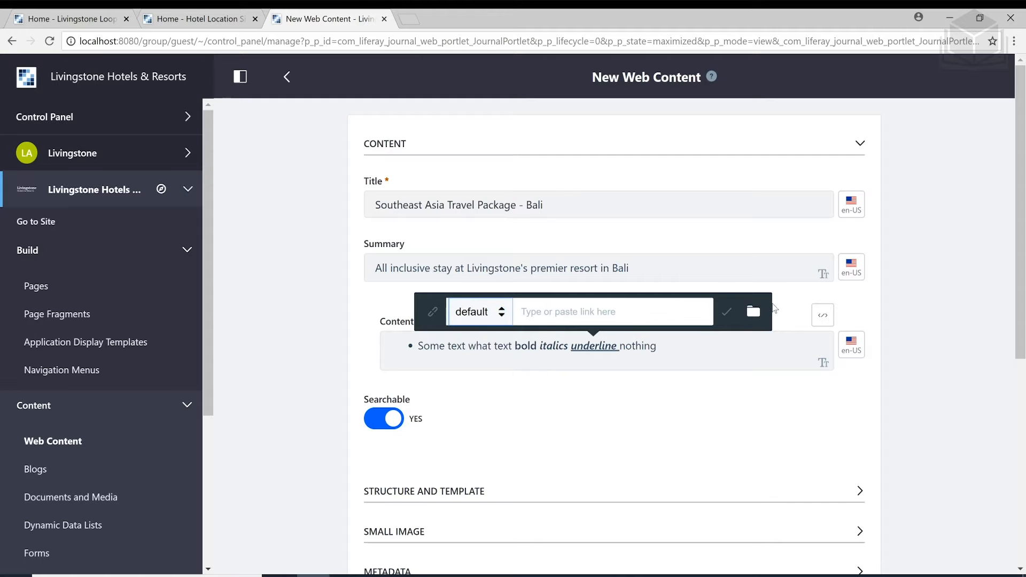
left_click(689, 342)
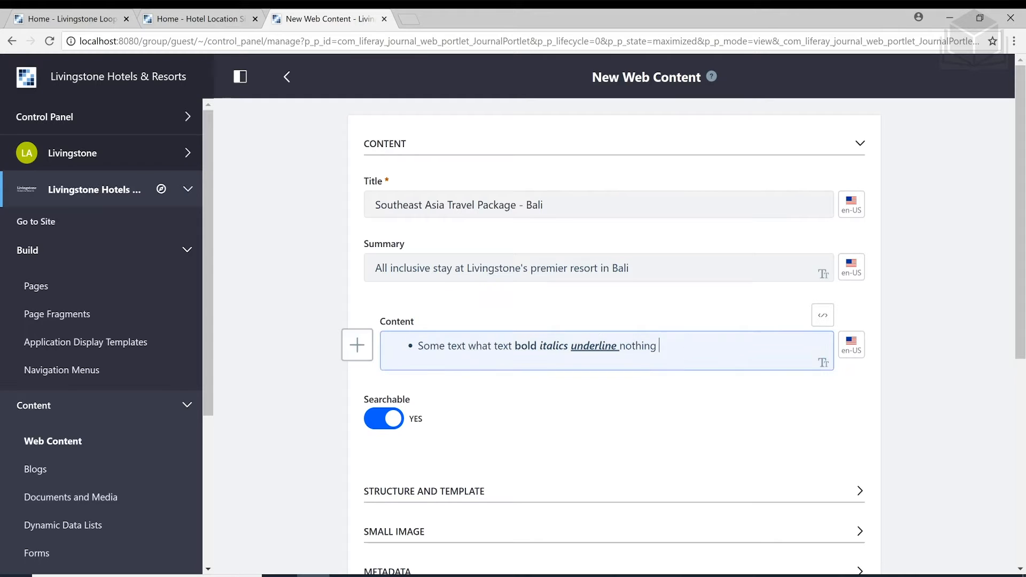
Select the word 'nothing' and browse the Styles list, closing it unchanged
double_click(639, 346)
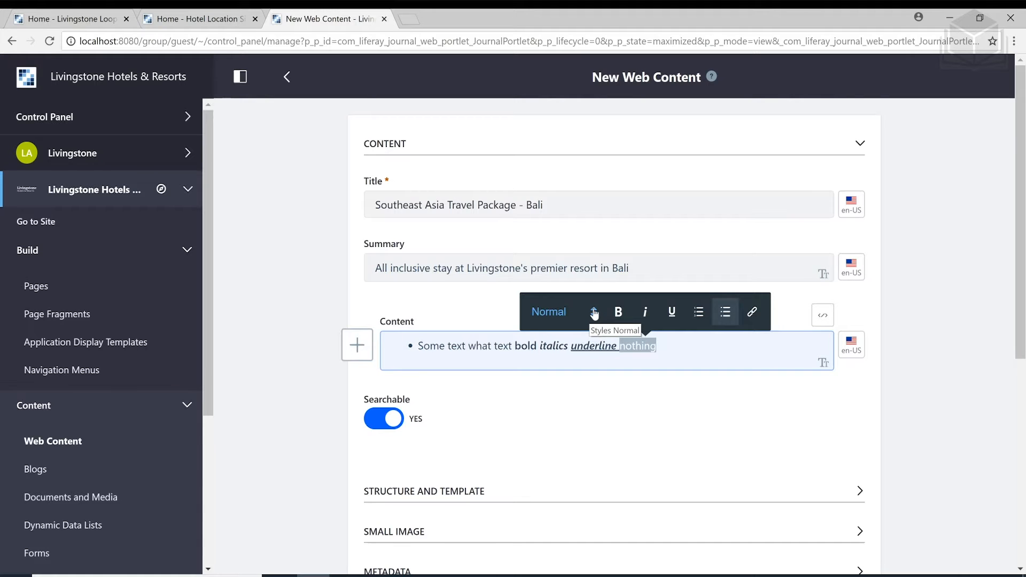
left_click(594, 314)
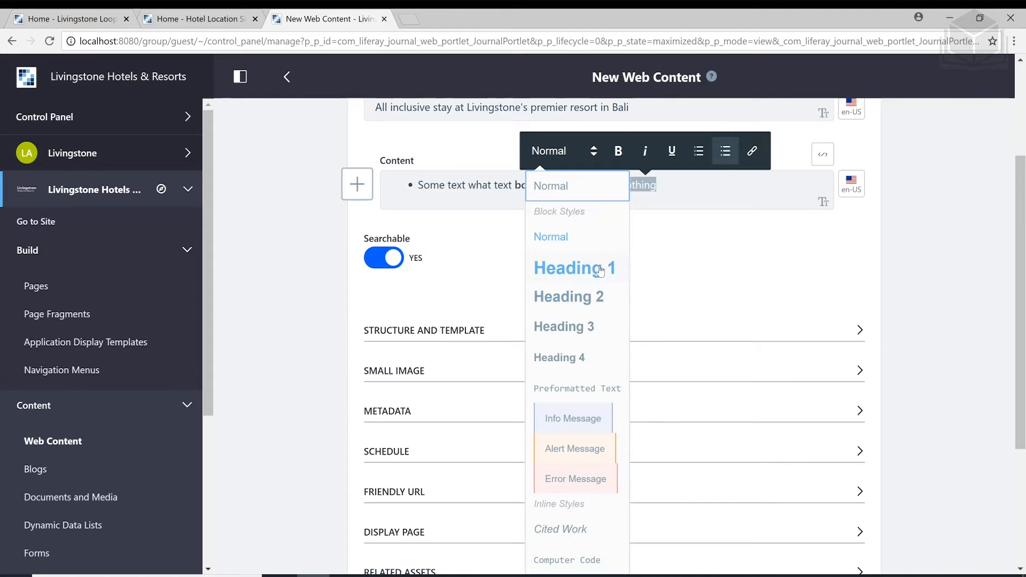
scroll(597, 273, "down", 1)
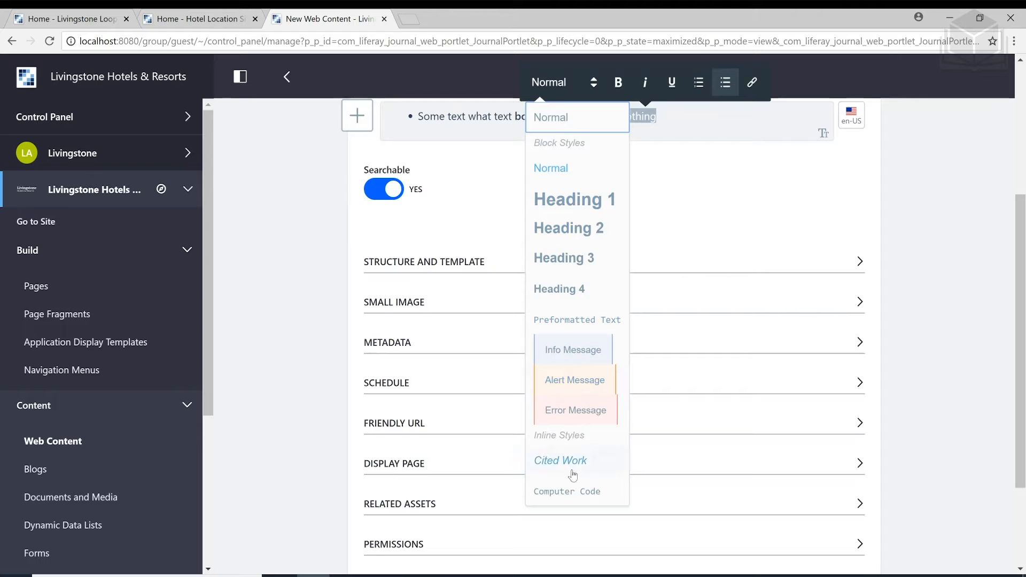
scroll(582, 530, "up", 1)
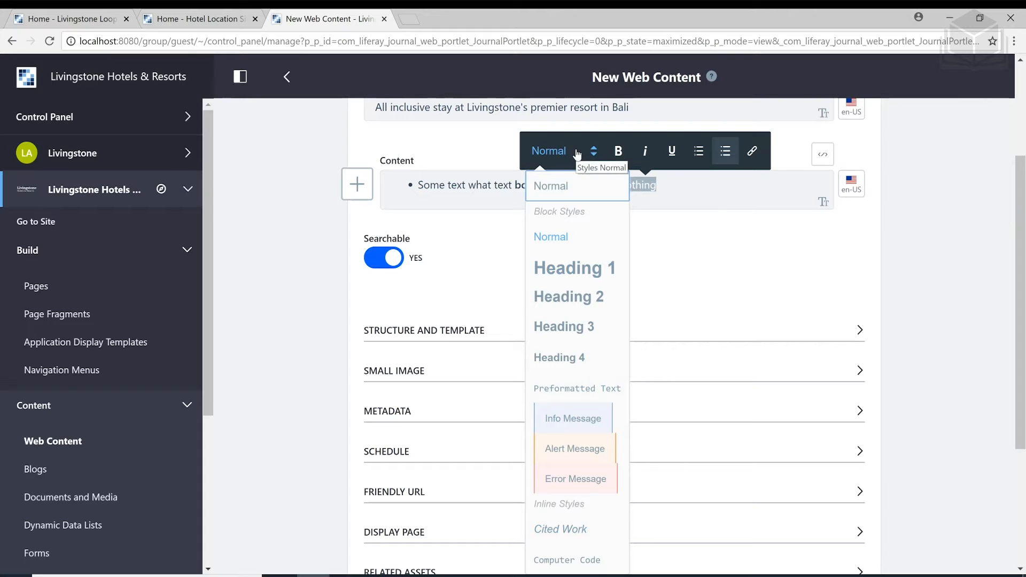
left_click(578, 154)
left_click(640, 245)
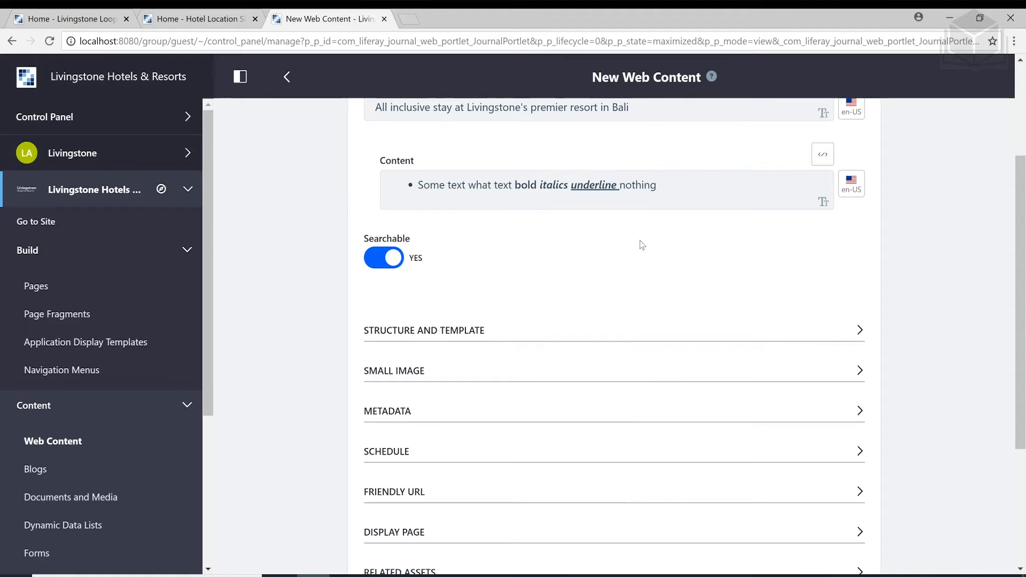
scroll(658, 277, "up", 1)
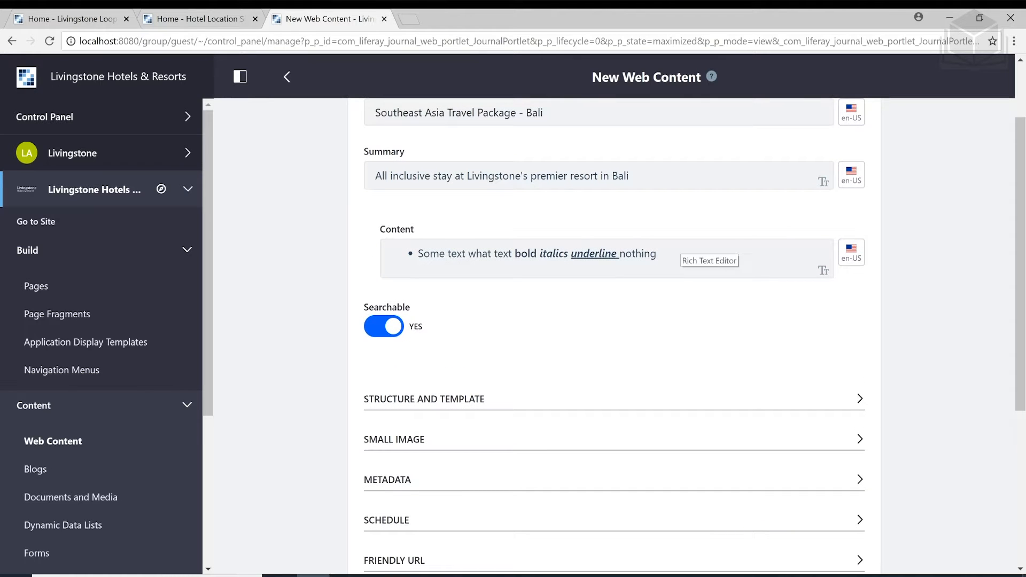
left_click(659, 254)
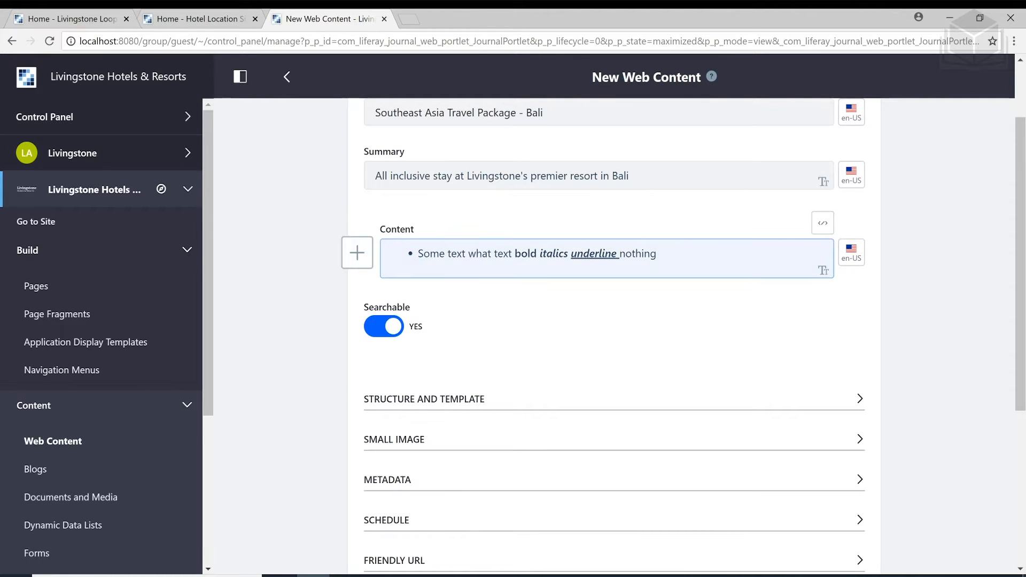
left_click(366, 266)
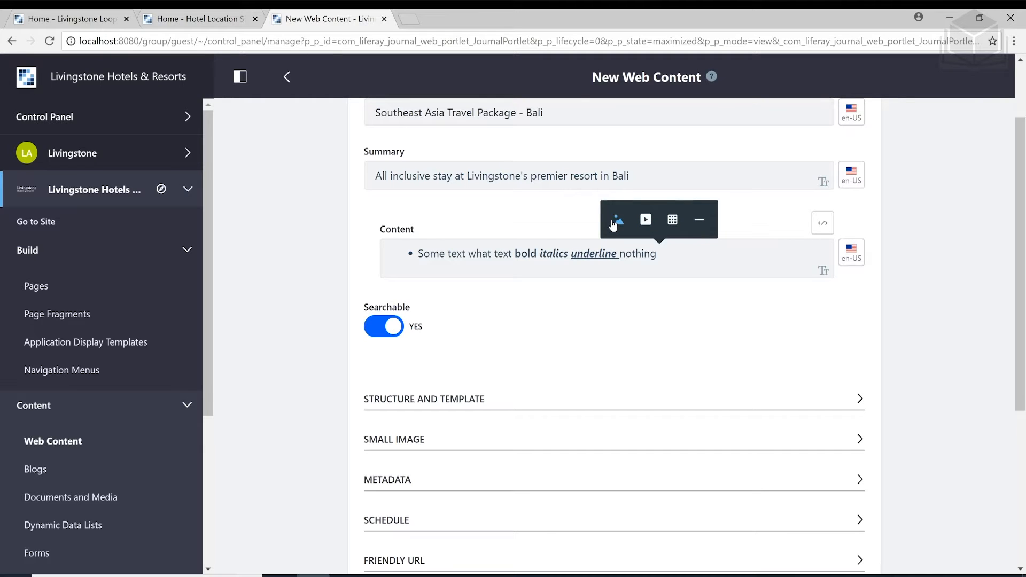
left_click(631, 298)
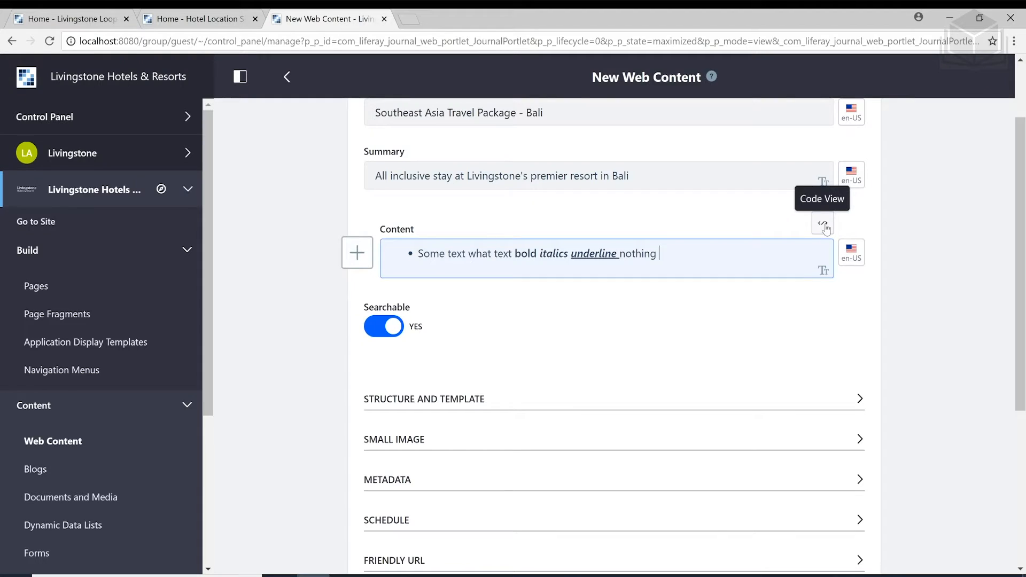
Toggle the Content field into Code View and open its HTML in the fullscreen Edit Content editor
left_click(823, 225)
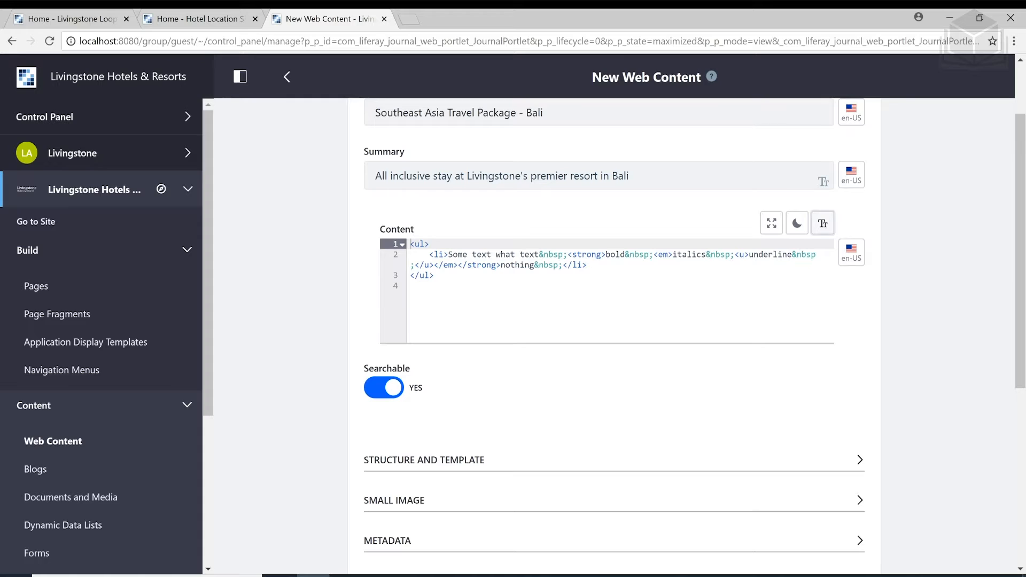
left_click(587, 265)
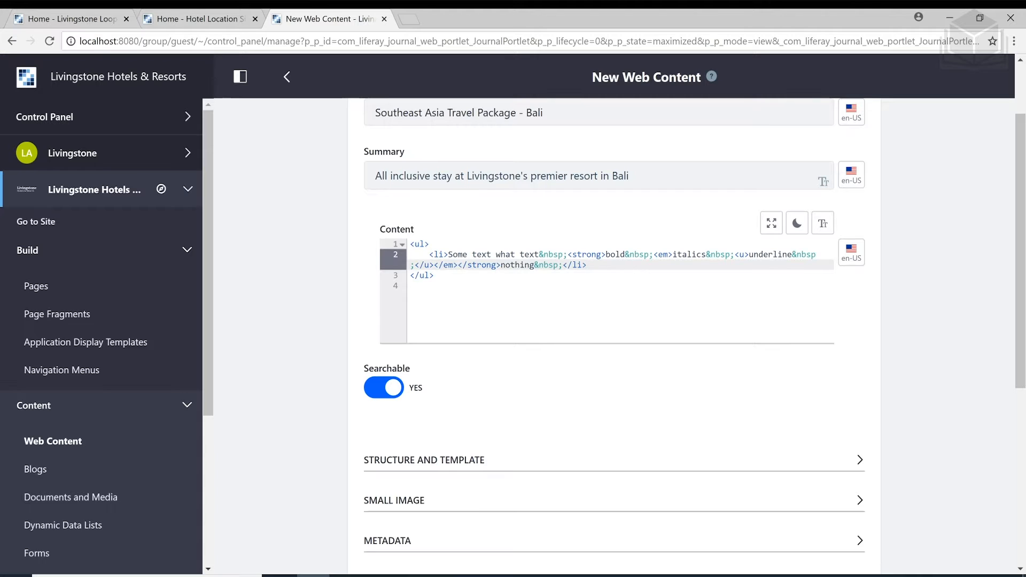
left_click(824, 226)
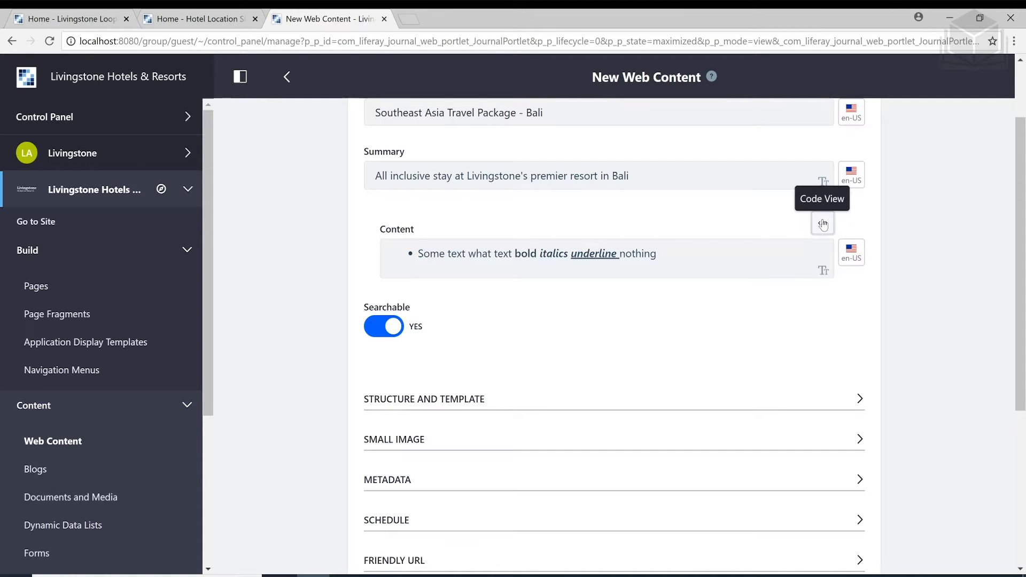
left_click(824, 225)
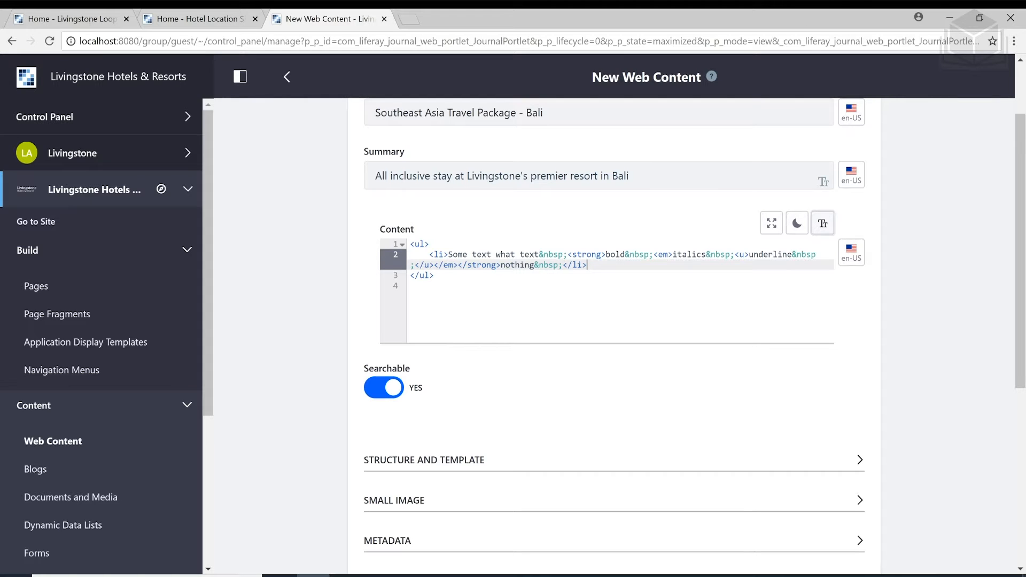
left_click(771, 225)
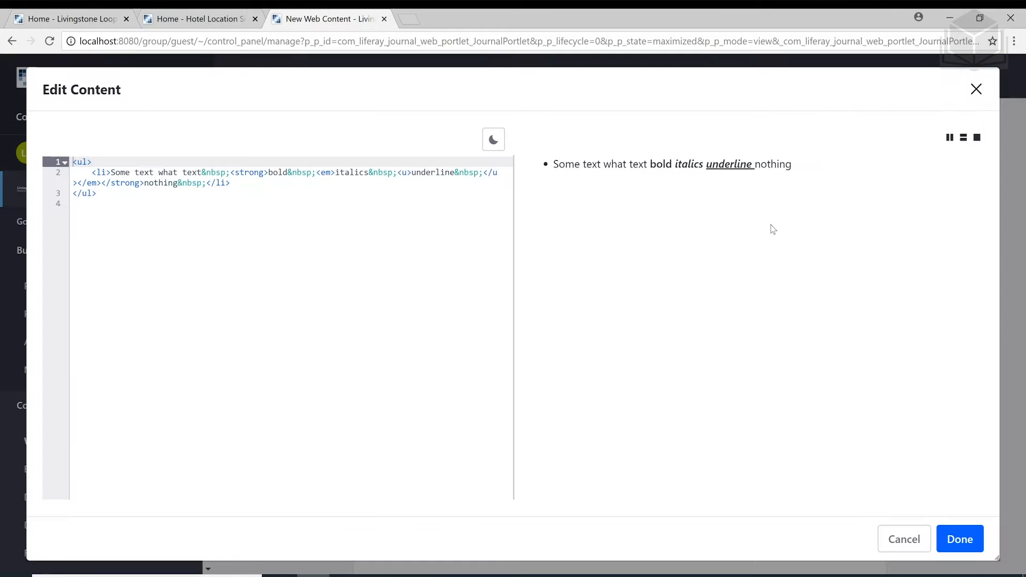
Try the stacked and code-only layouts and the dark theme, then close Edit Content
left_click(74, 203)
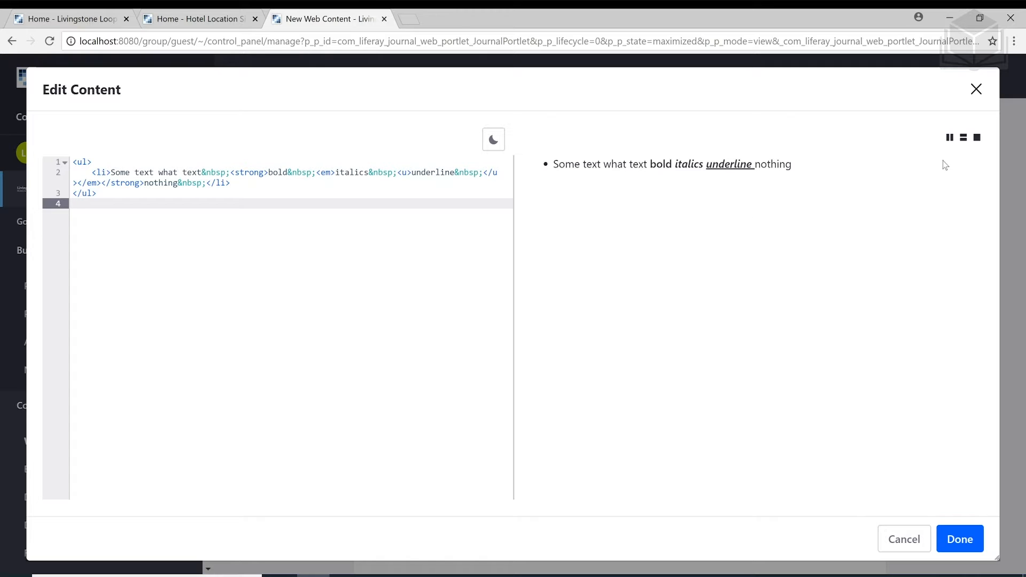
left_click(962, 140)
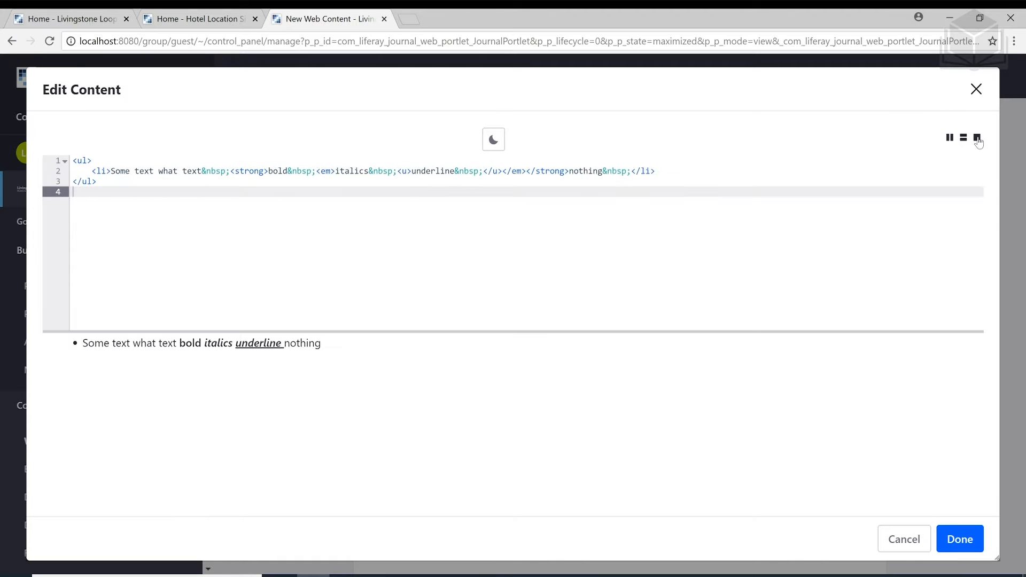
left_click(978, 139)
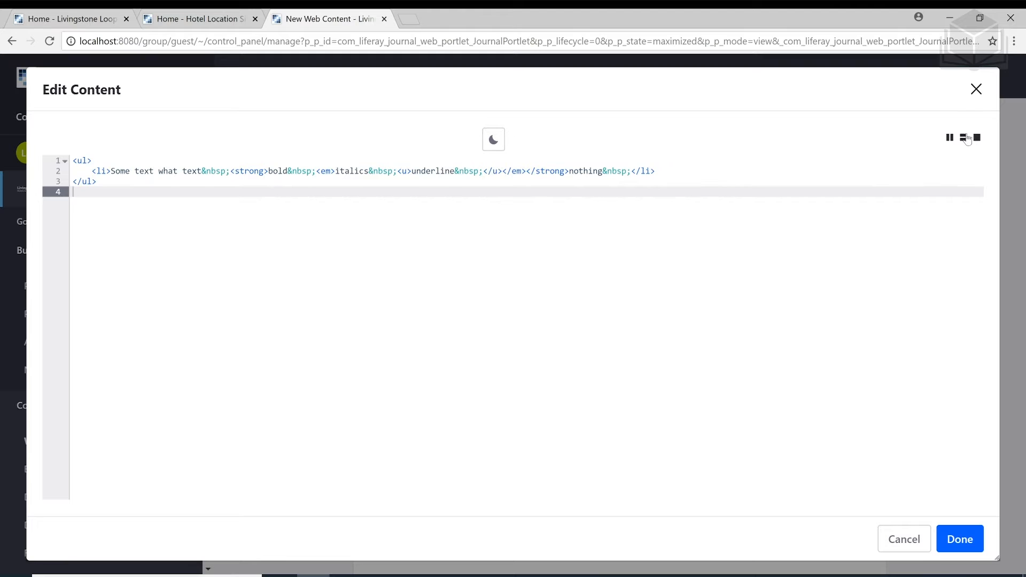
left_click(494, 141)
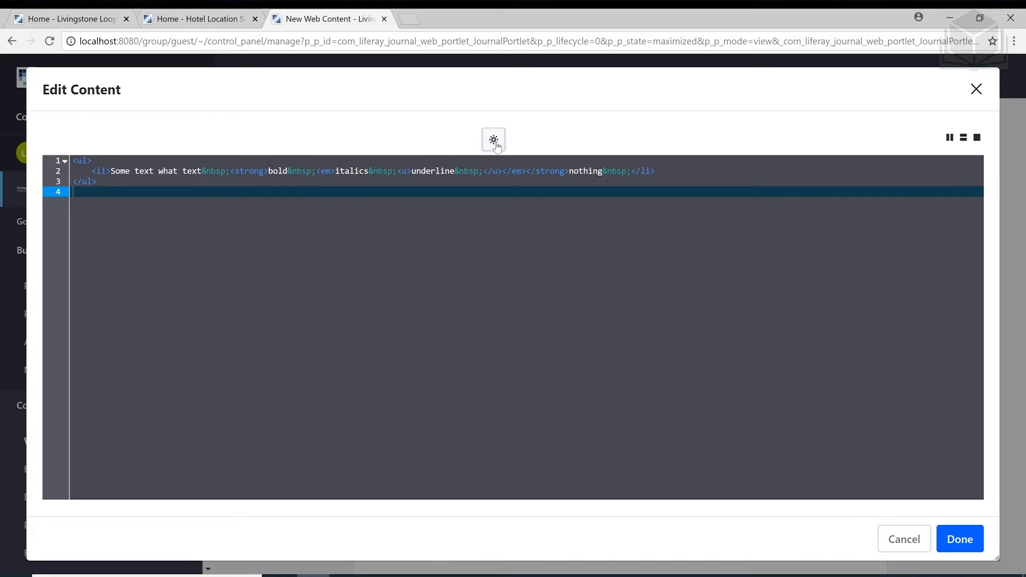
left_click(976, 89)
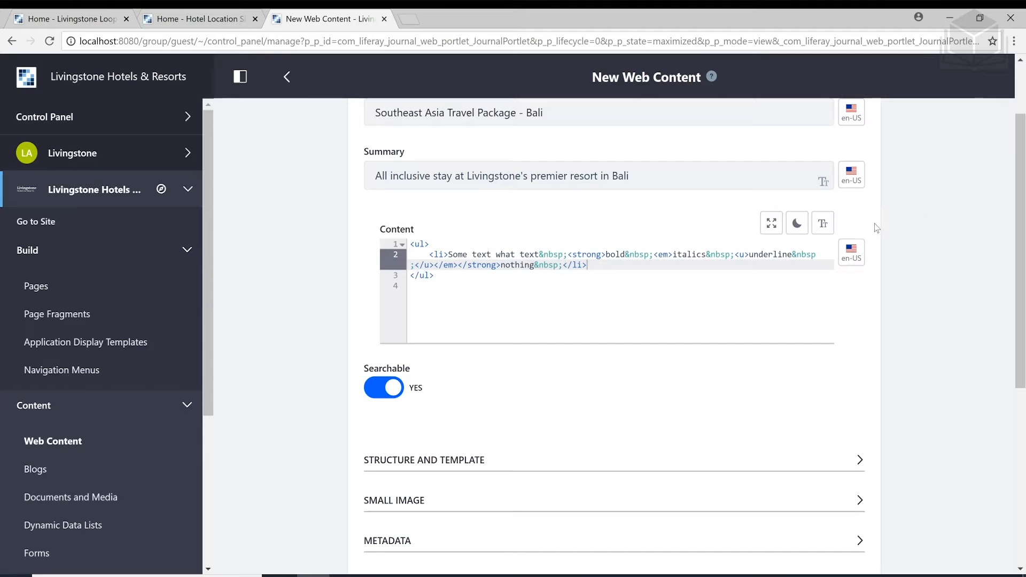
Return Content to Text View and delete the whole bulleted sample line
left_click(825, 226)
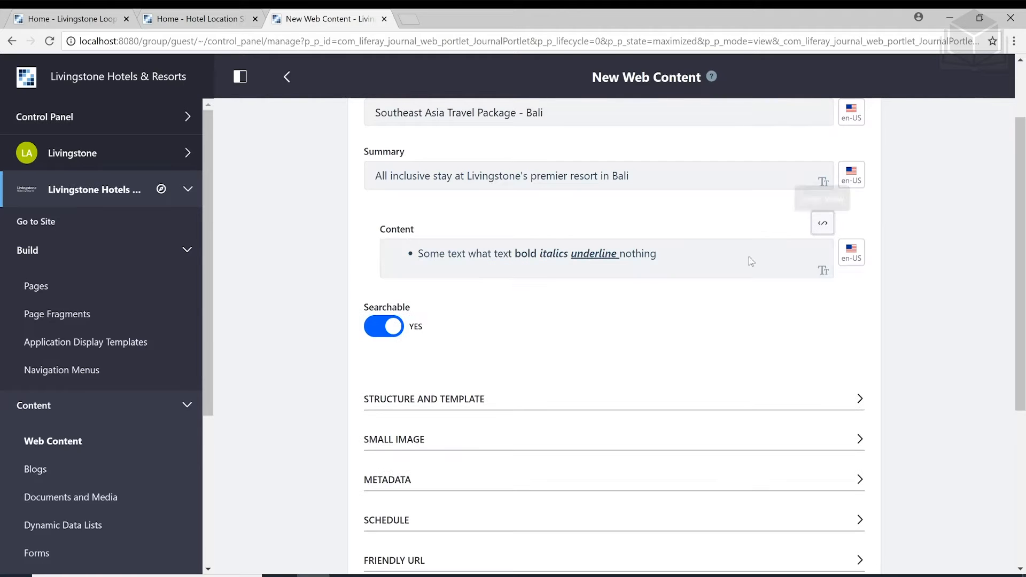
left_click_drag(669, 254, 528, 253)
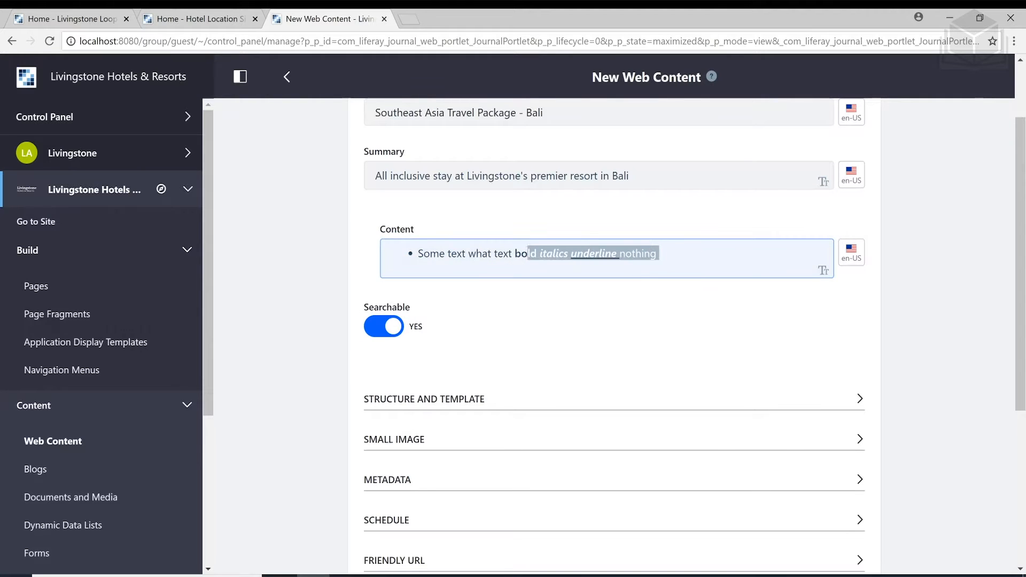
key("BackSpace")
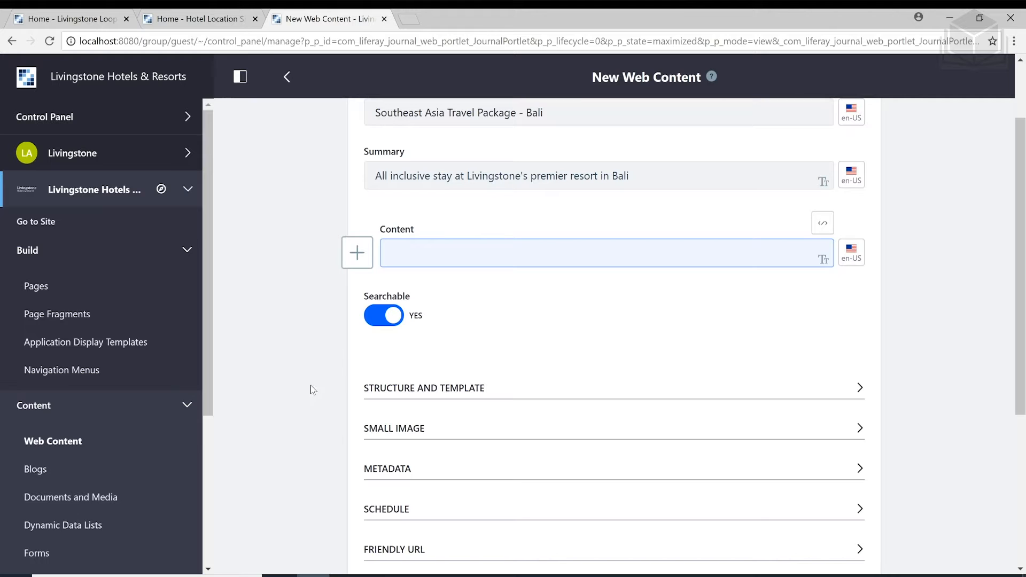
Open the travel-package text file from the 06-asset-management folder in WordPad
mouse_move(296, 575)
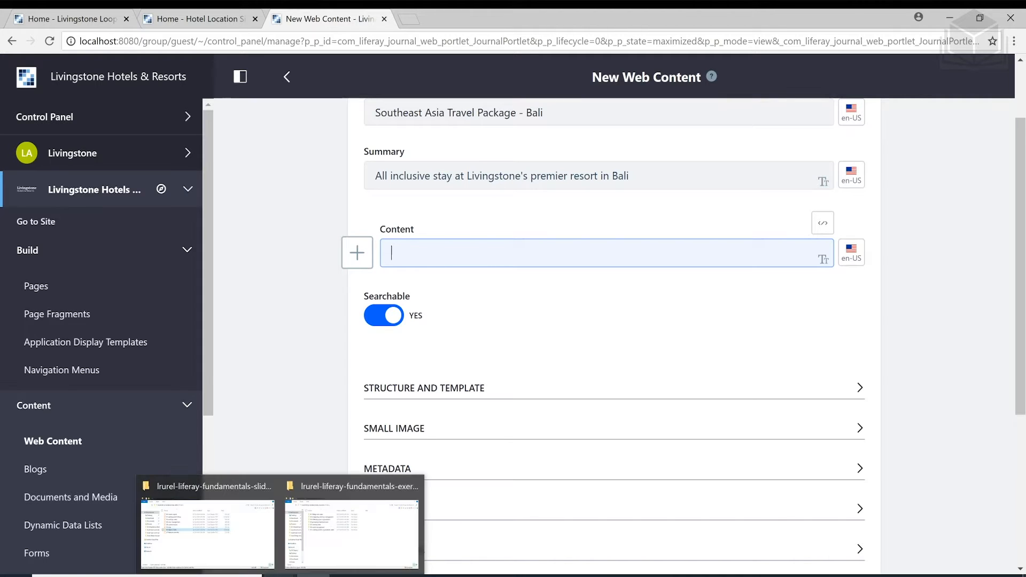
mouse_move(338, 555)
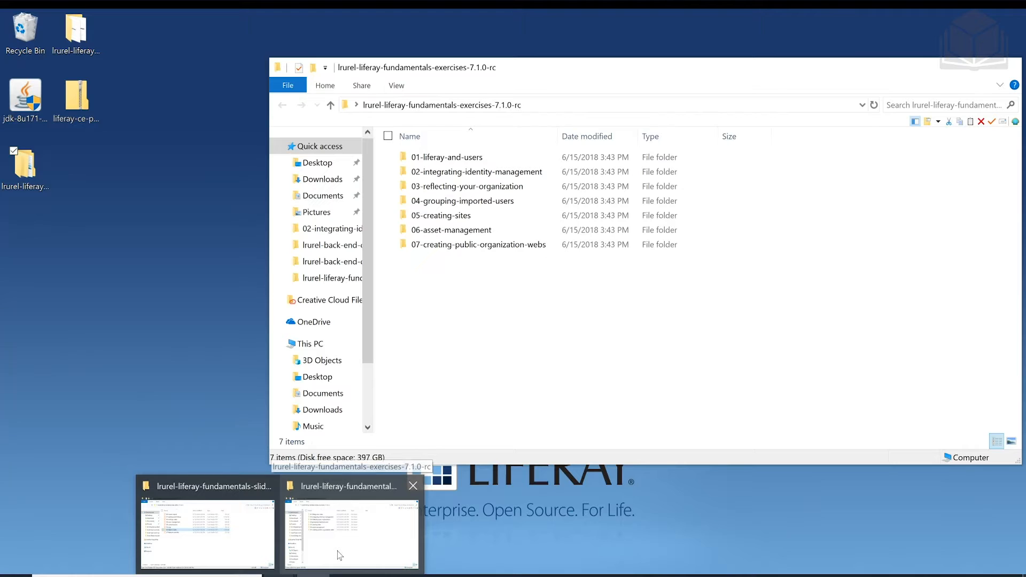
left_click(340, 555)
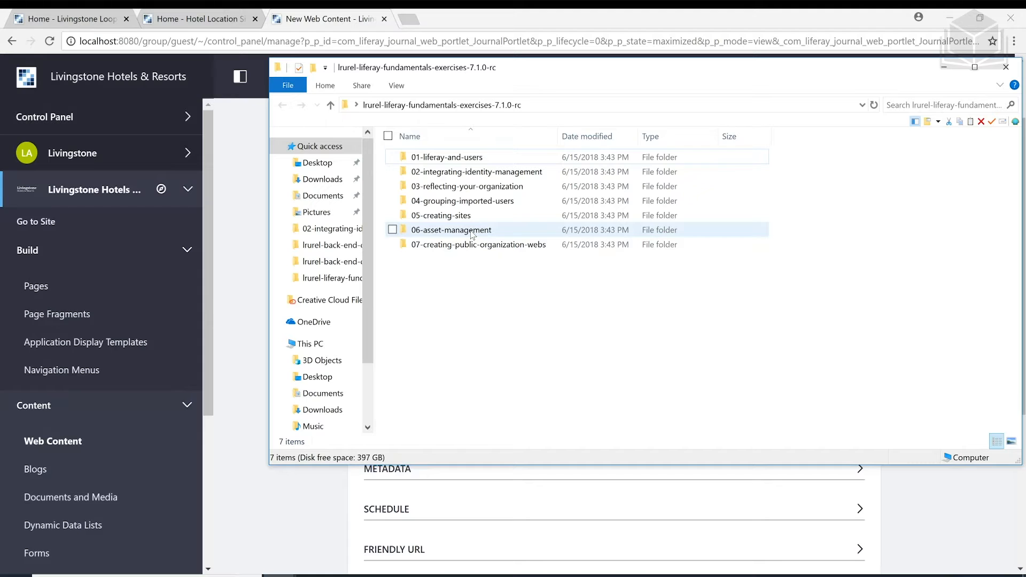
left_click(473, 235)
double_click(472, 235)
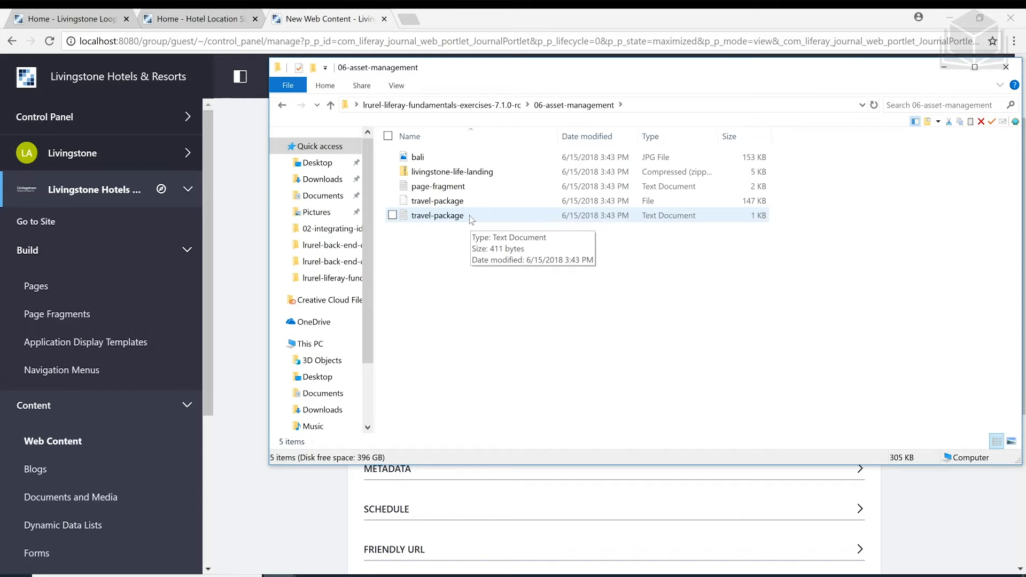
double_click(472, 219)
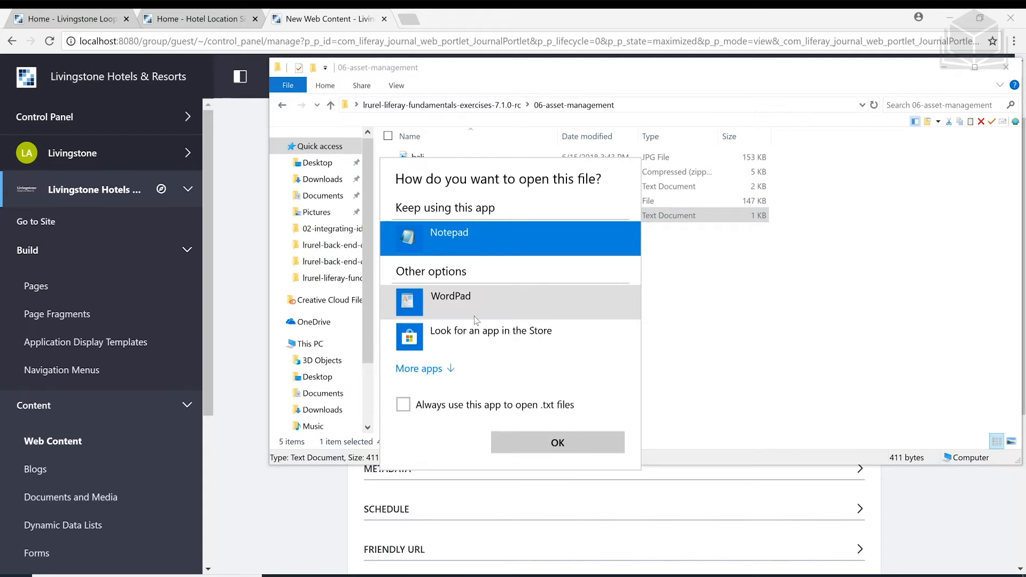
left_click(477, 319)
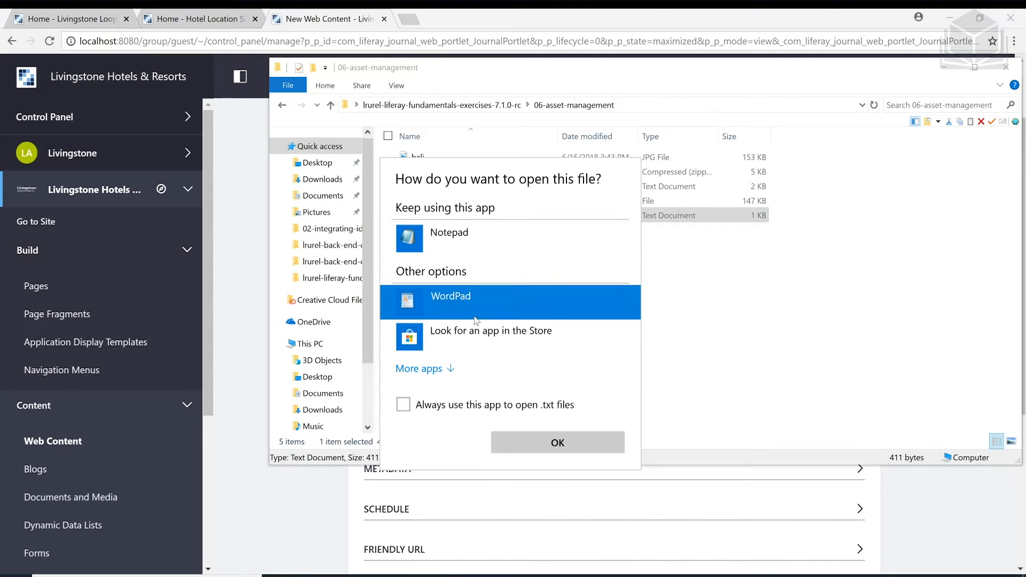
left_click(524, 448)
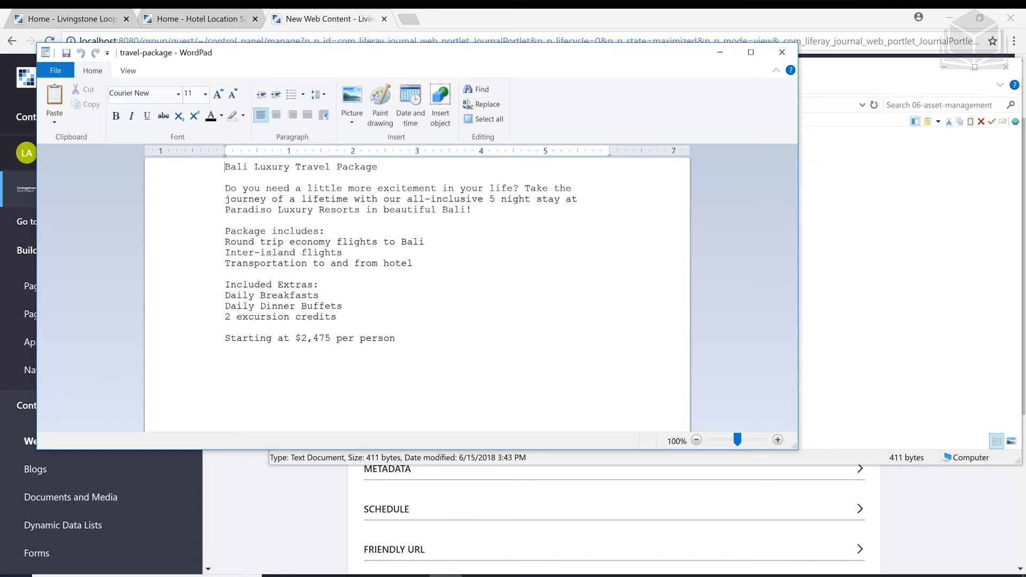
Copy the whole Bali Luxury Travel Package text from WordPad and return to the Liferay form
key("shift+Up")
key("shift+Up")
key("shift+Up")
key("shift+Up")
key("shift+Up")
key("shift+Up")
key("shift+Up")
key("shift+Up")
key("shift+Up")
key("shift+Up")
key("shift+Up")
key("shift+Up")
key("shift+Up")
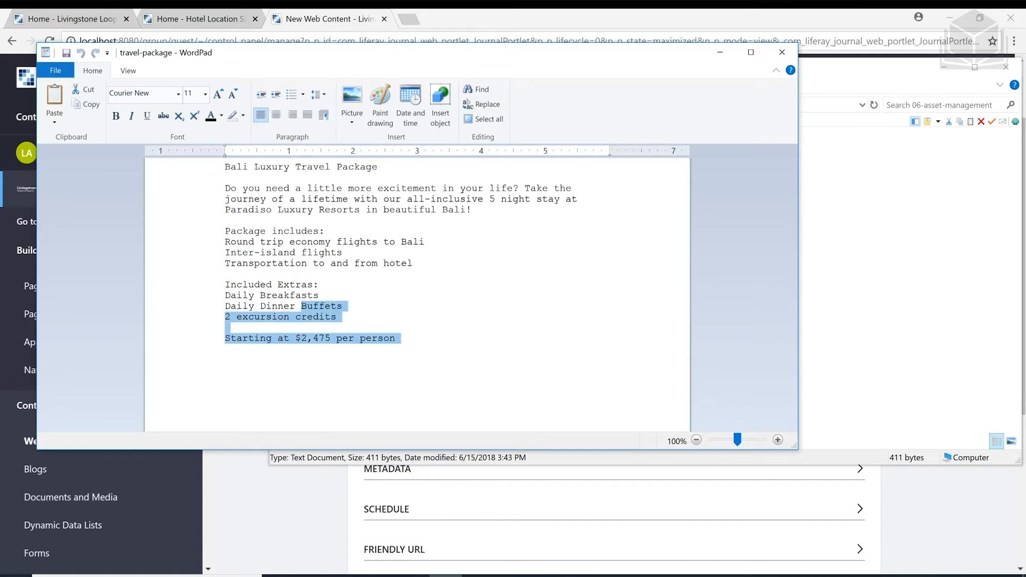
key("shift+Up")
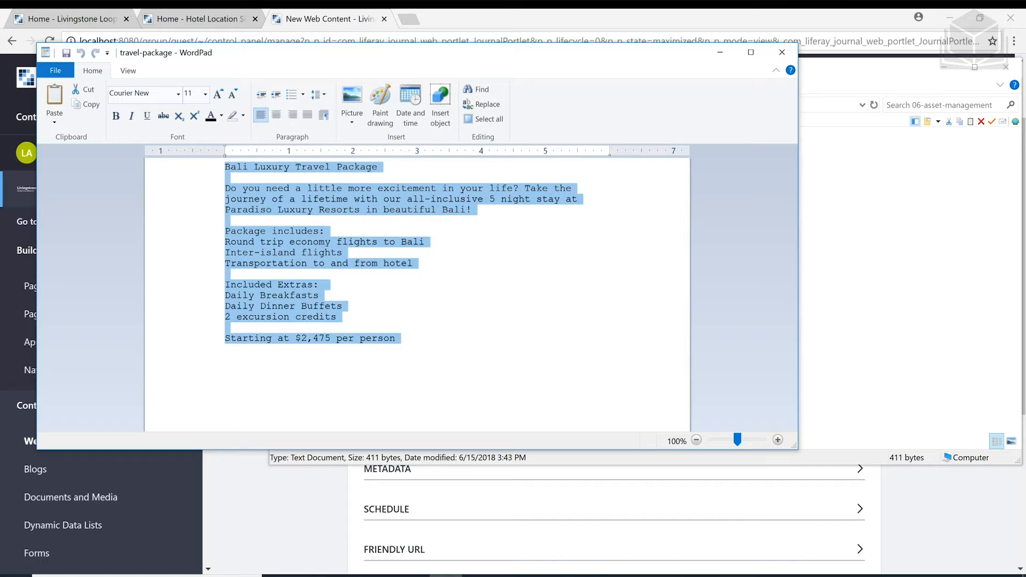
right_click(316, 198)
left_click(302, 222)
left_click(314, 519)
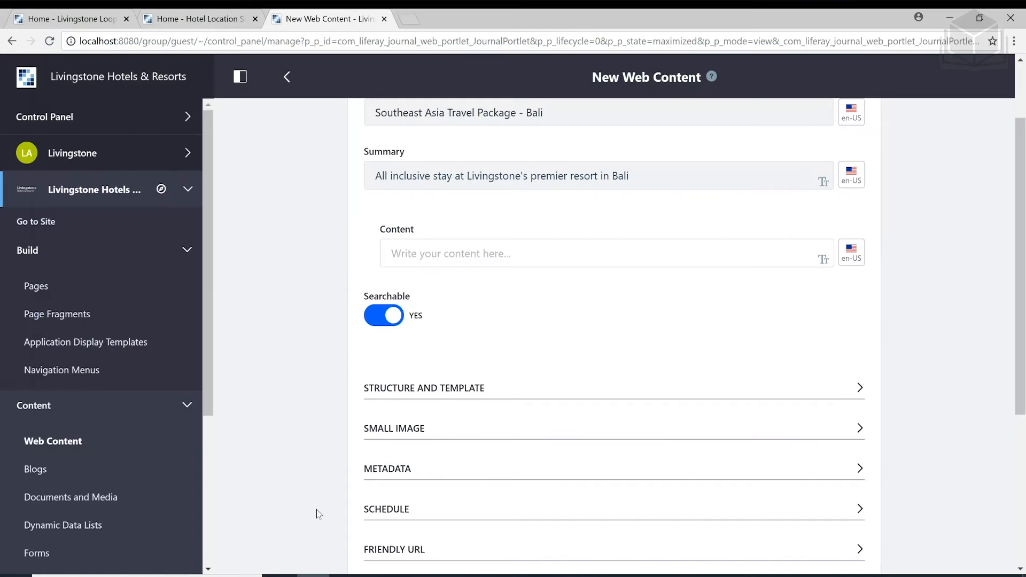
Paste the copied Bali package text into the Content field and select its title line
left_click(392, 253)
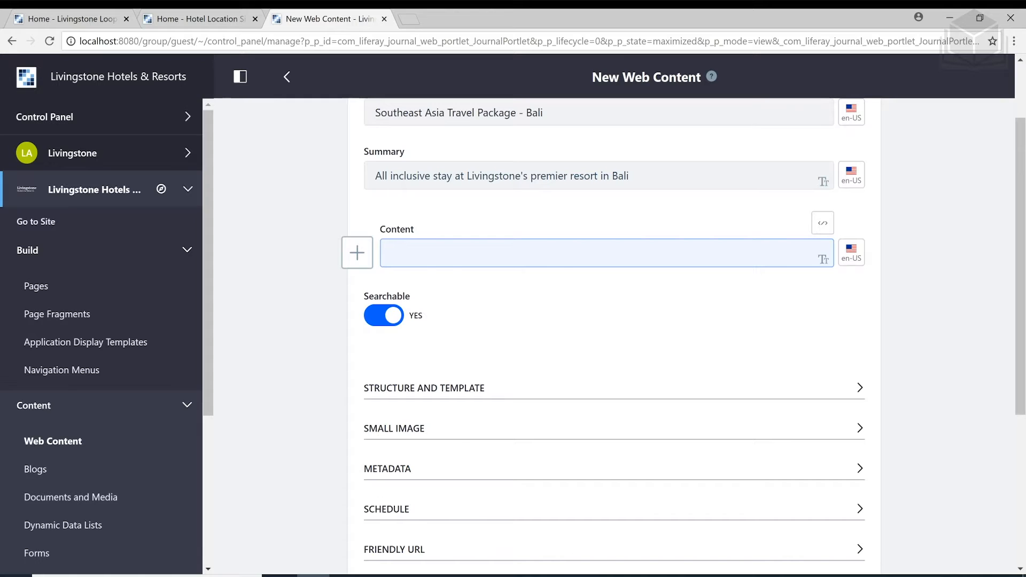
right_click(427, 259)
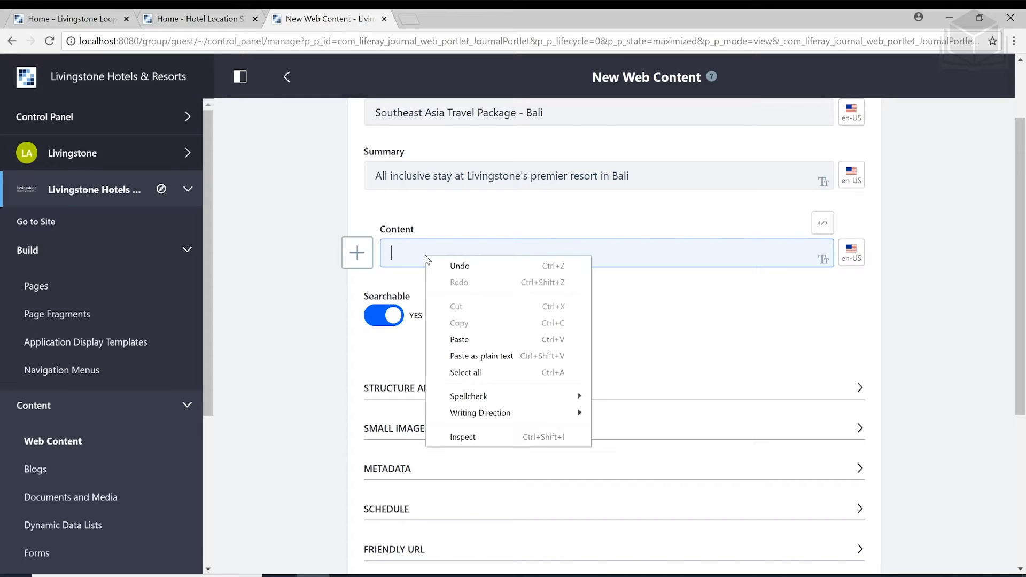
left_click(486, 339)
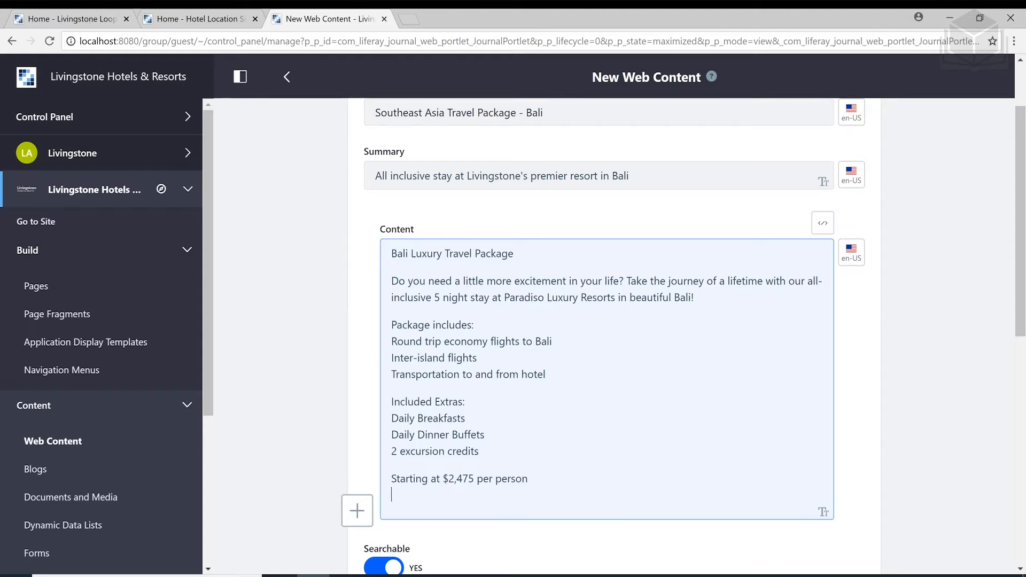
left_click(366, 353)
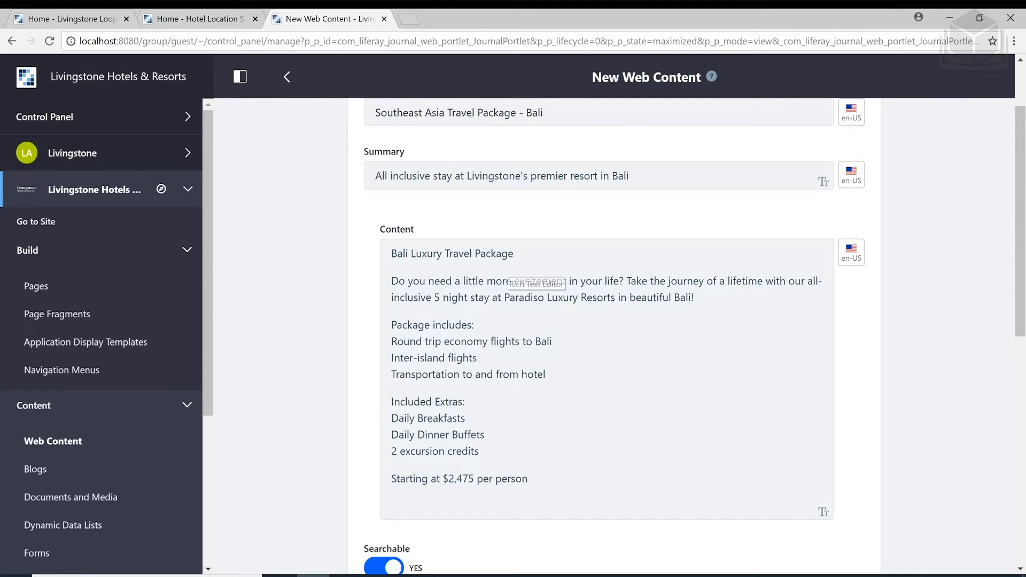
left_click_drag(515, 254, 391, 254)
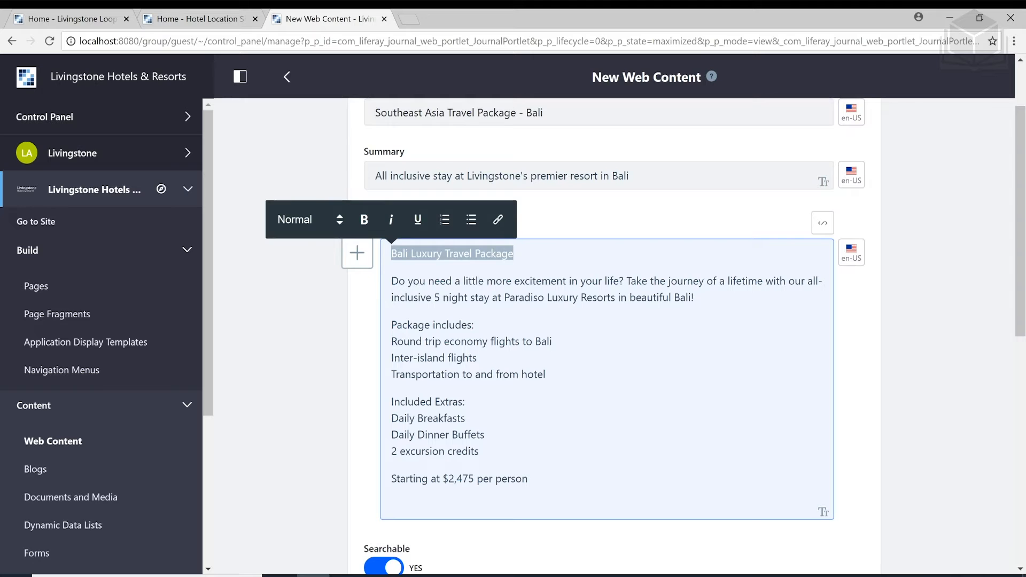
Format the Bali Luxury Travel Package title line as Heading 1
left_click(325, 226)
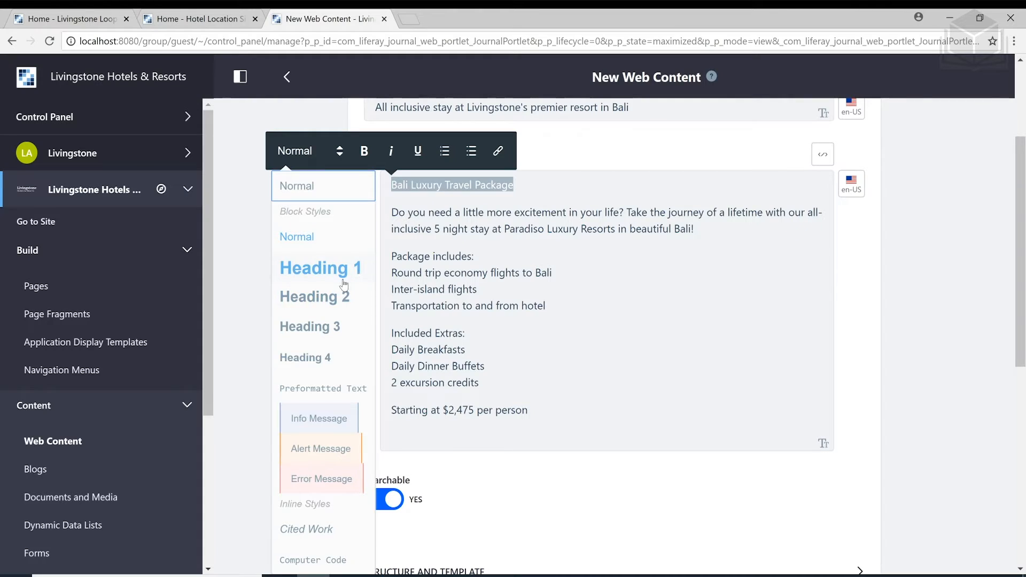
left_click(342, 283)
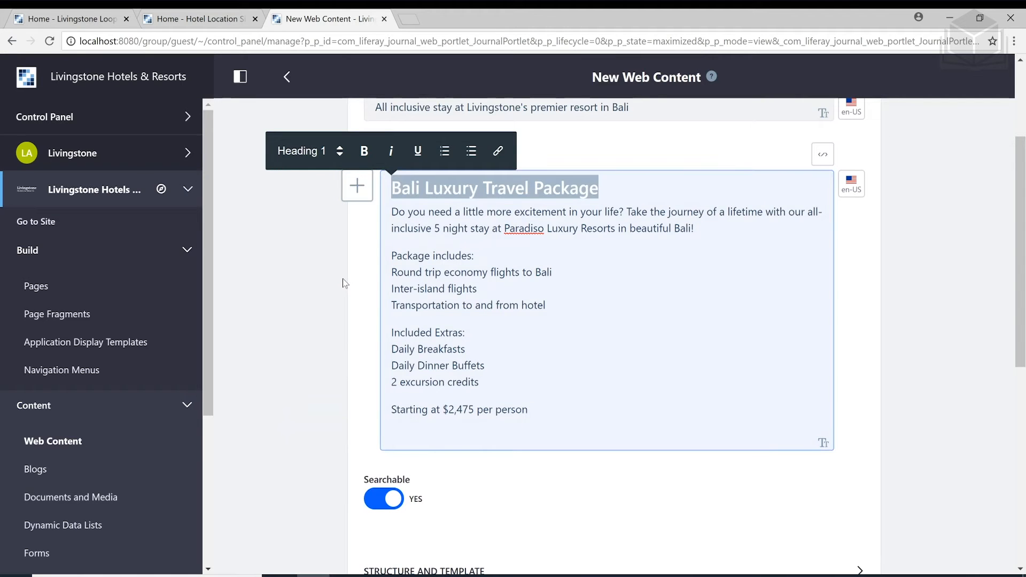
left_click(449, 255)
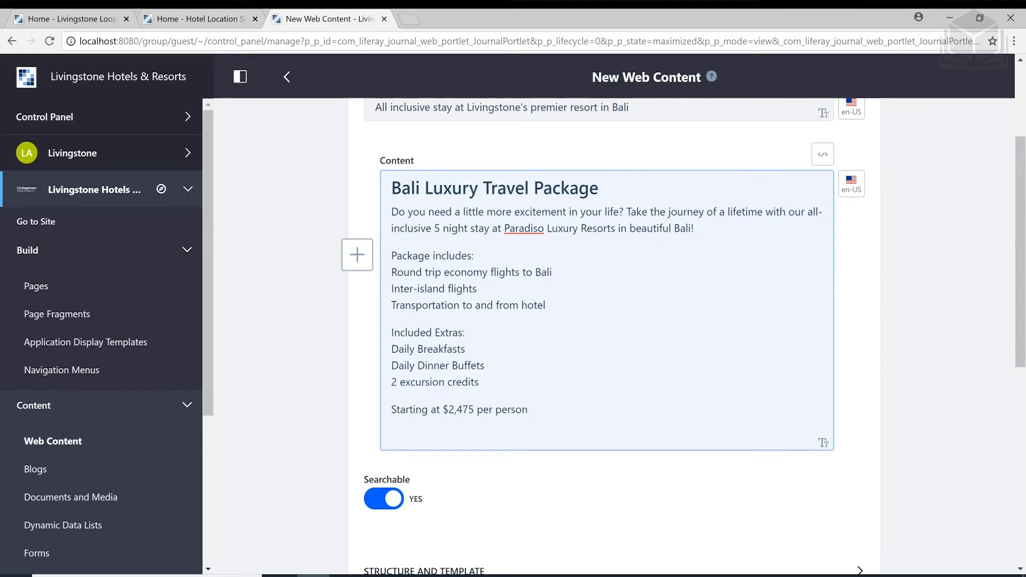
left_click_drag(391, 272, 545, 305)
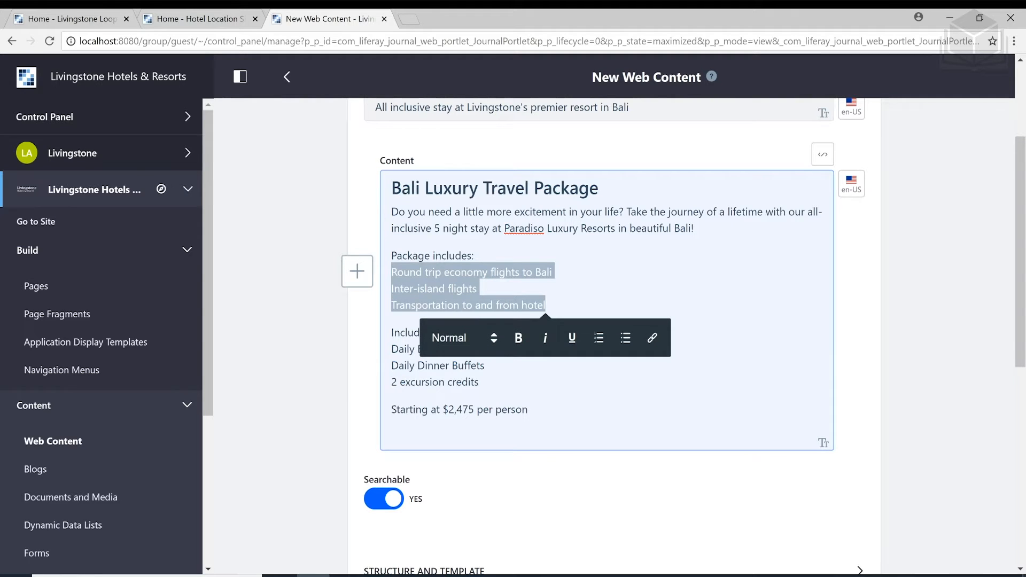
Turn the three Package includes lines and the three Included Extras lines into bulleted lists
left_click(627, 339)
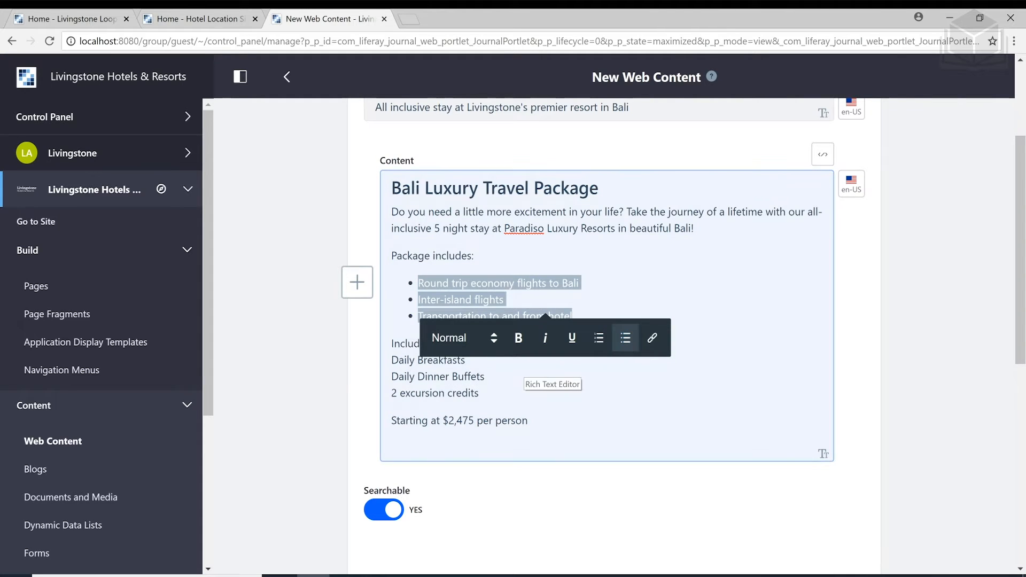
left_click(482, 394)
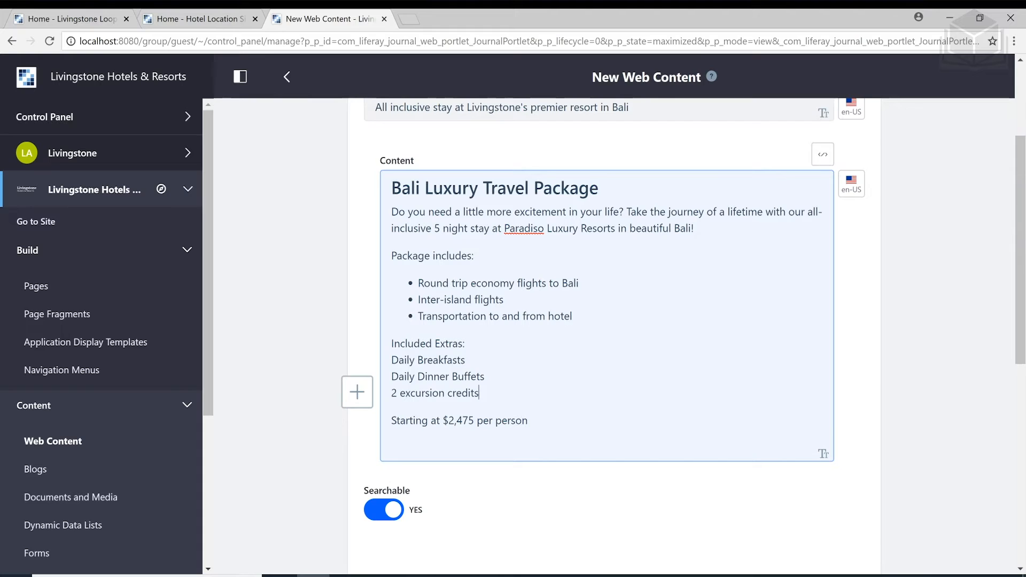
left_click_drag(392, 359, 480, 393)
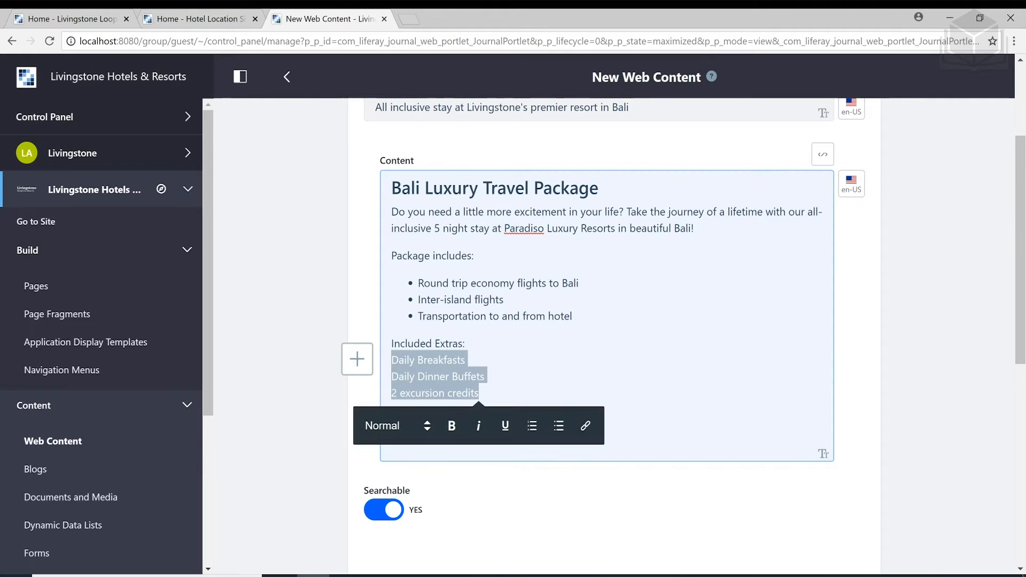
left_click(559, 427)
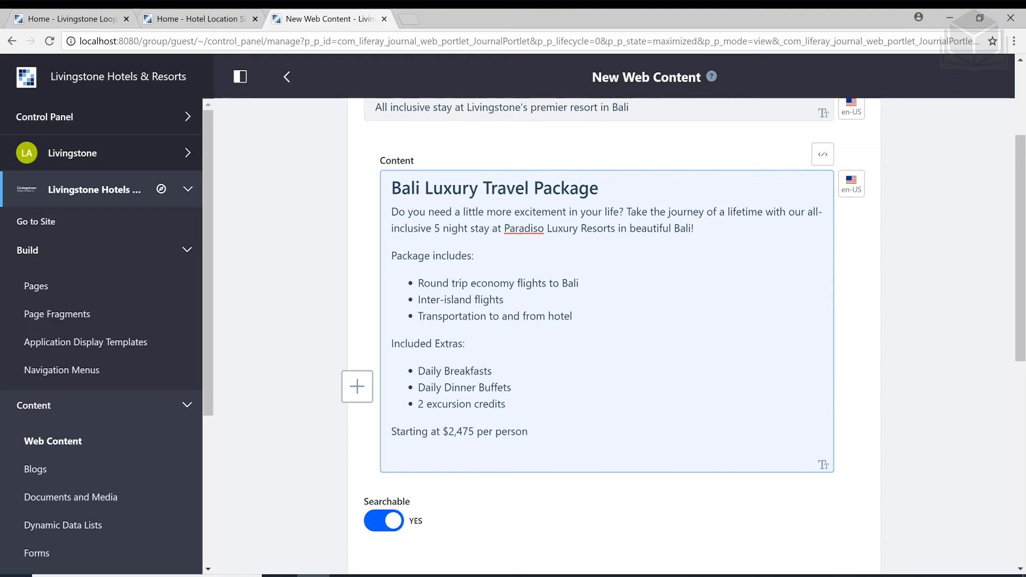
Start inserting an image into the content from the editor's + Add menu
left_click(361, 389)
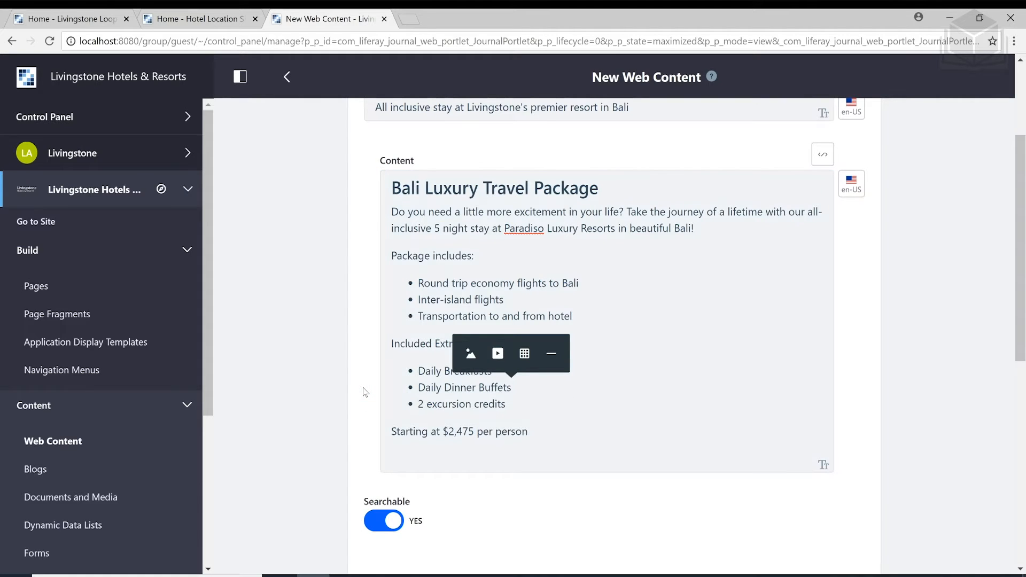
left_click(471, 355)
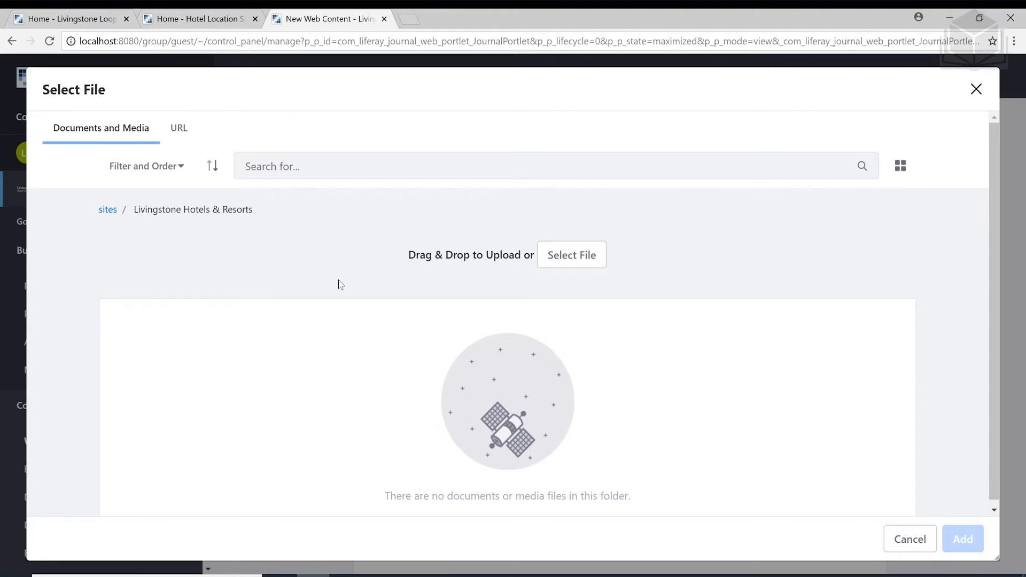
Upload bali.jpg from the 06-asset-management folder and add it to the content
left_click(560, 266)
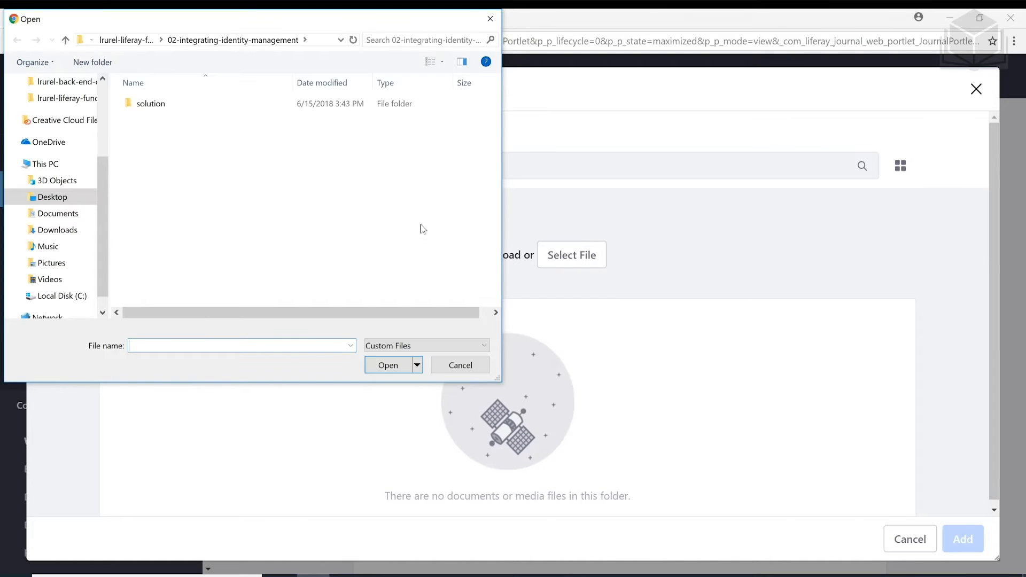
left_click(66, 40)
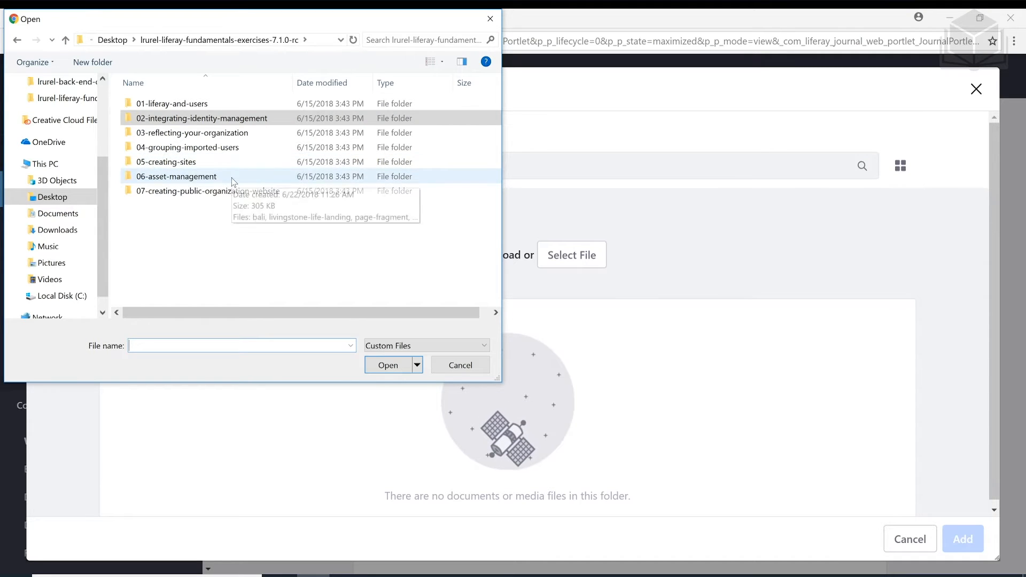
left_click(232, 180)
double_click(232, 181)
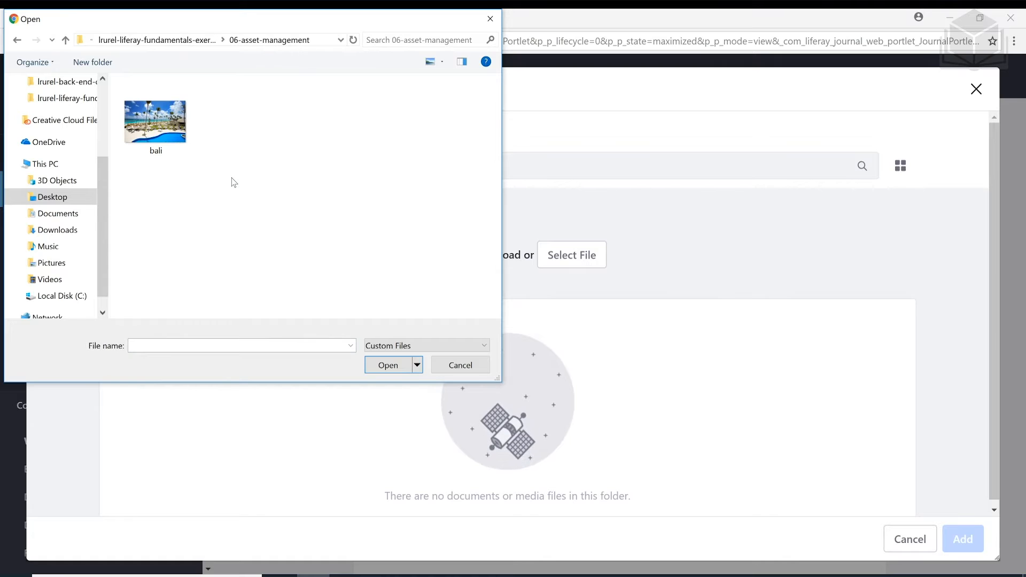
left_click(187, 149)
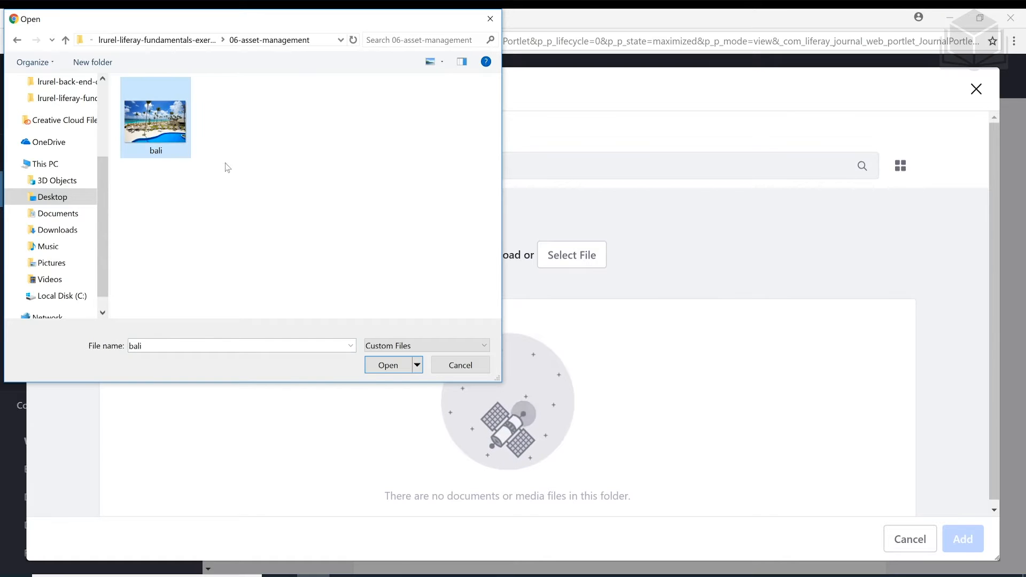
left_click(384, 368)
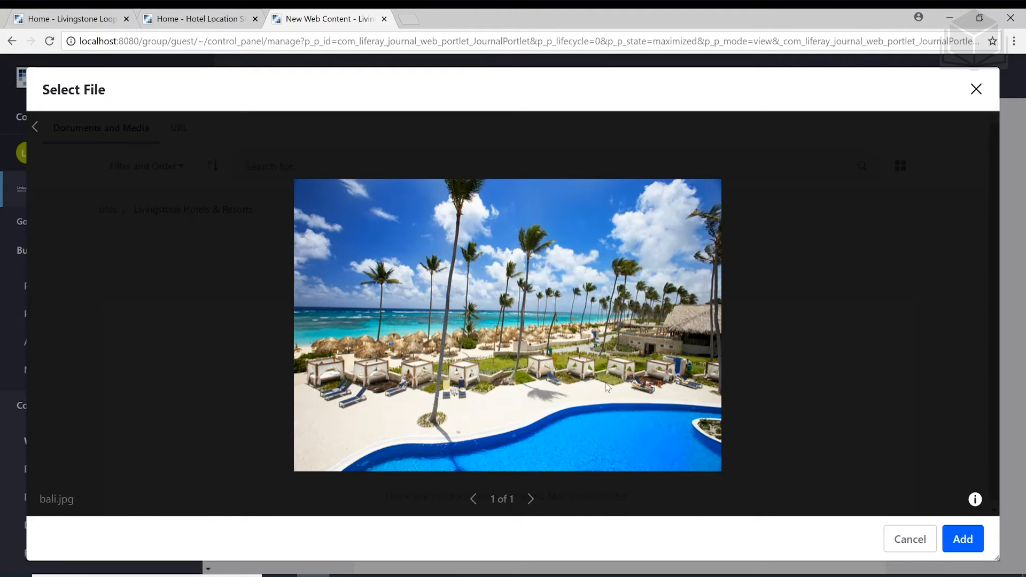
left_click(958, 549)
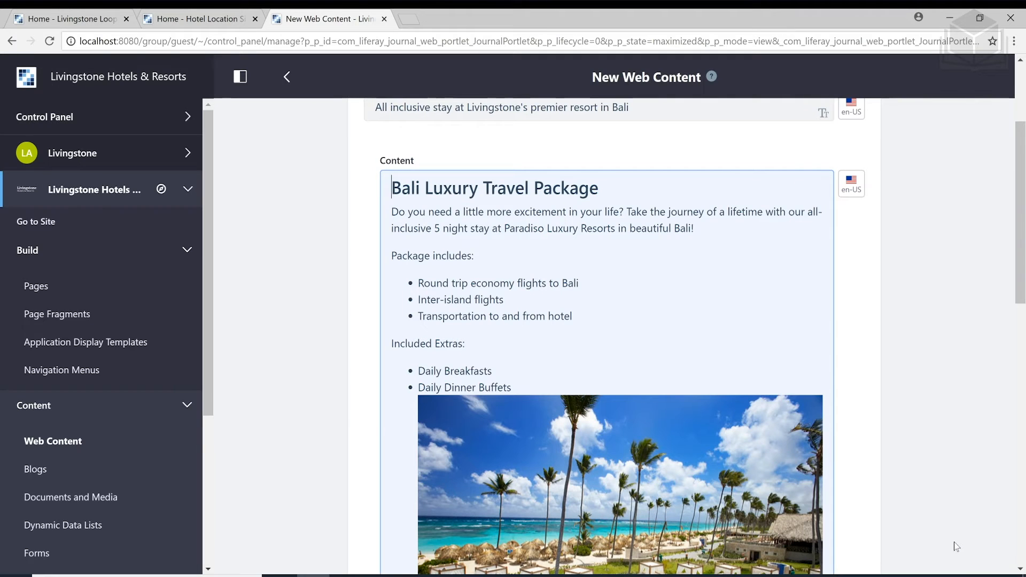
Drag the beach photo up to sit directly below the Bali Luxury Travel Package heading
scroll(613, 293, "down", 4)
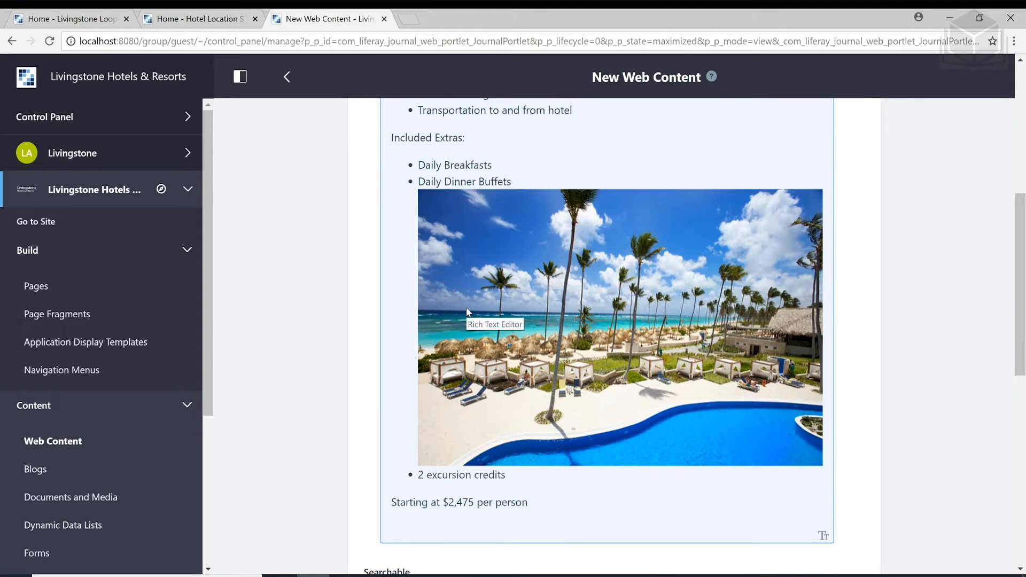
scroll(450, 328, "up", 2)
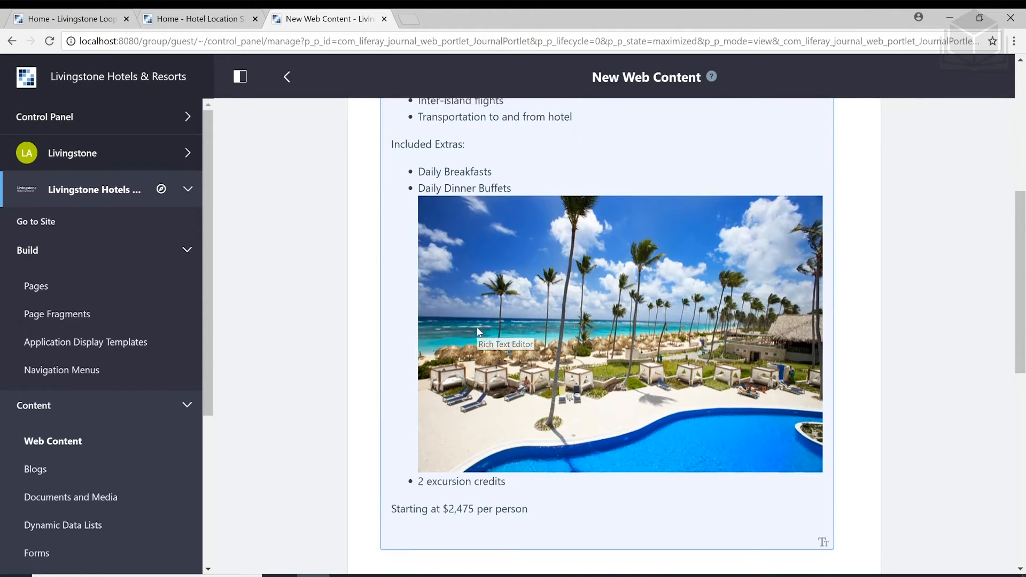
scroll(477, 326, "down", 2)
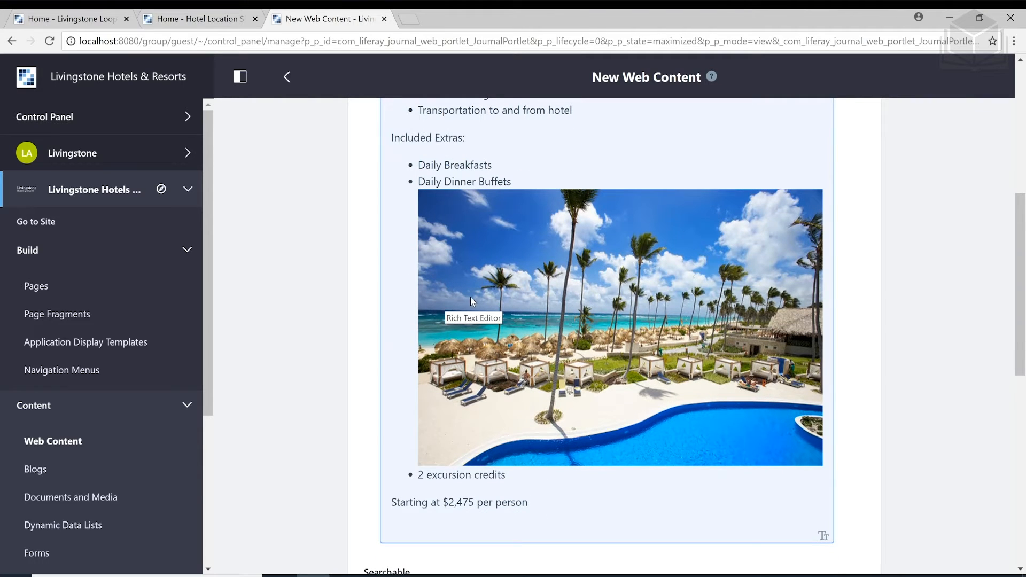
left_click_drag(496, 285, 405, 524)
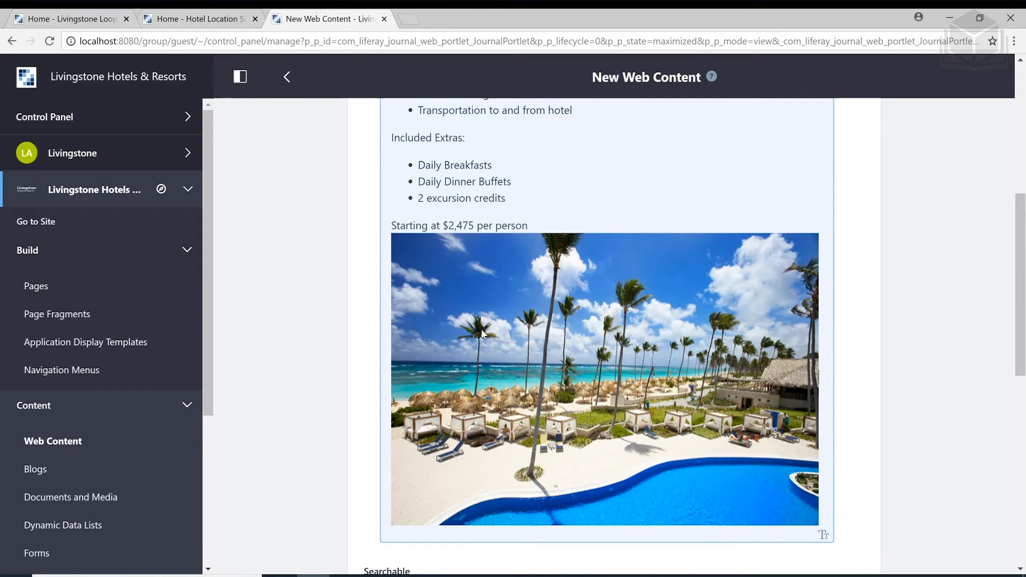
scroll(482, 334, "up", 5)
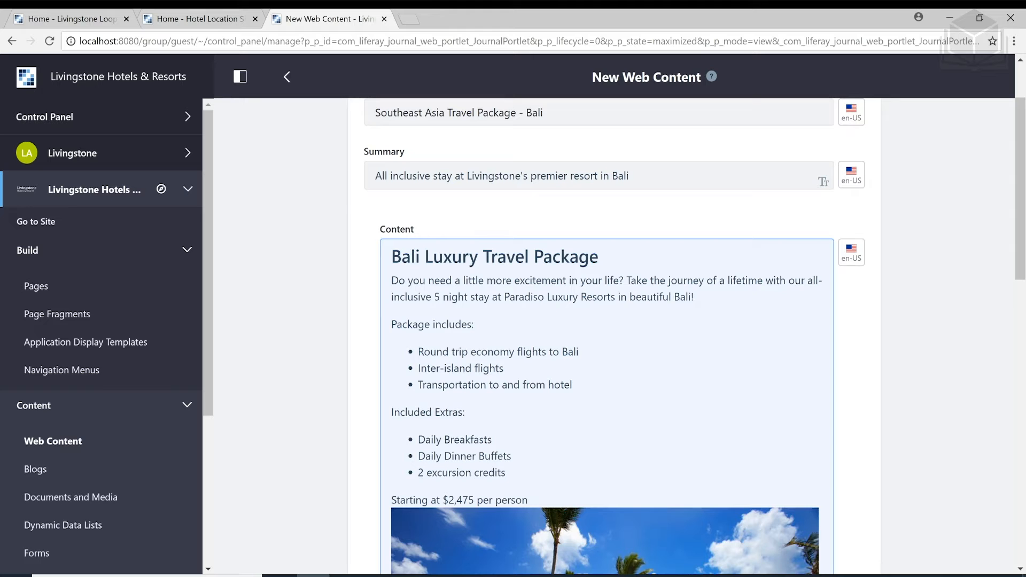
scroll(604, 337, "down", 1)
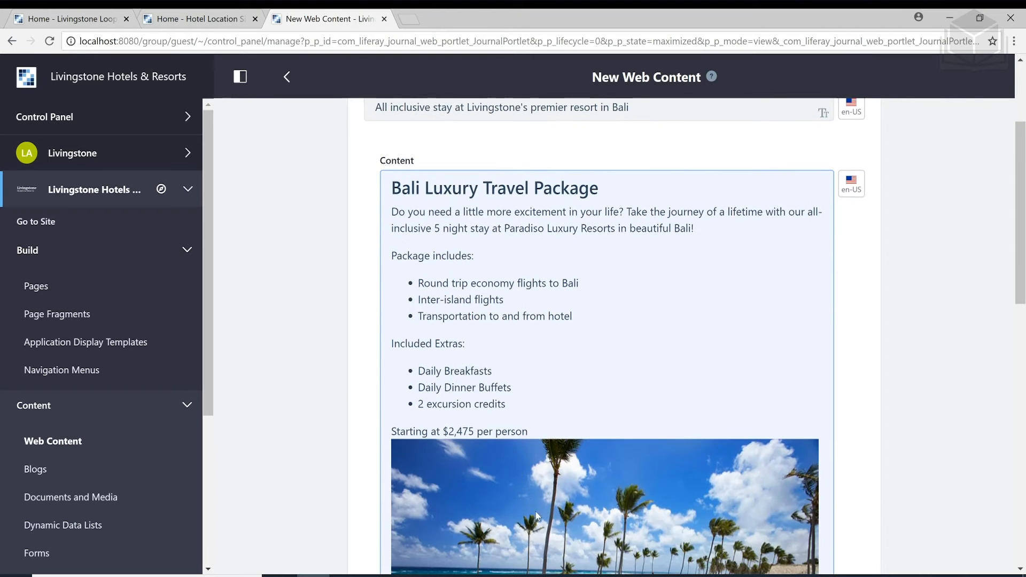
left_click_drag(537, 516, 604, 190)
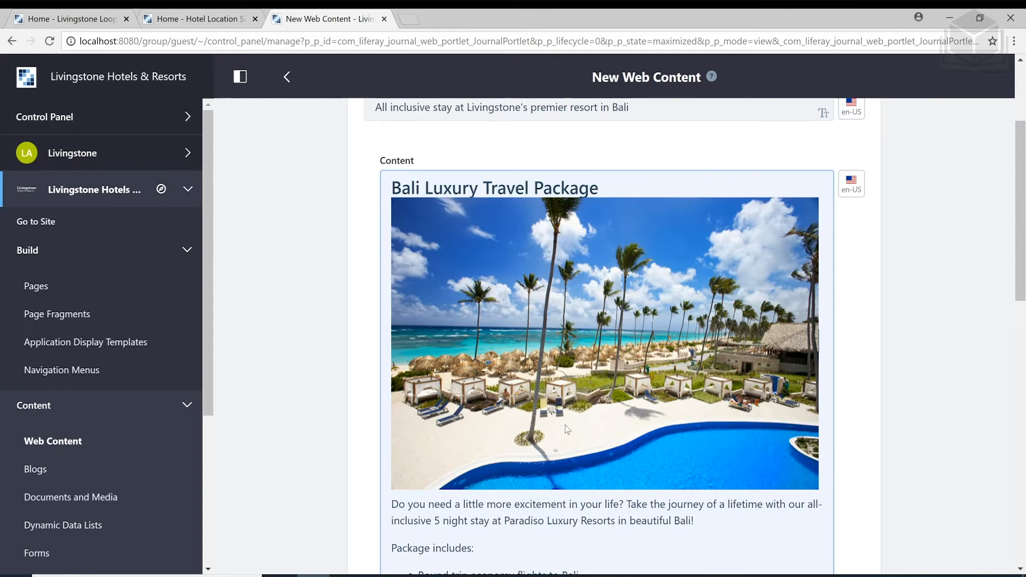
scroll(567, 428, "down", 1)
scroll(567, 426, "up", 1)
Publish the Bali travel package web content article
left_click(363, 318)
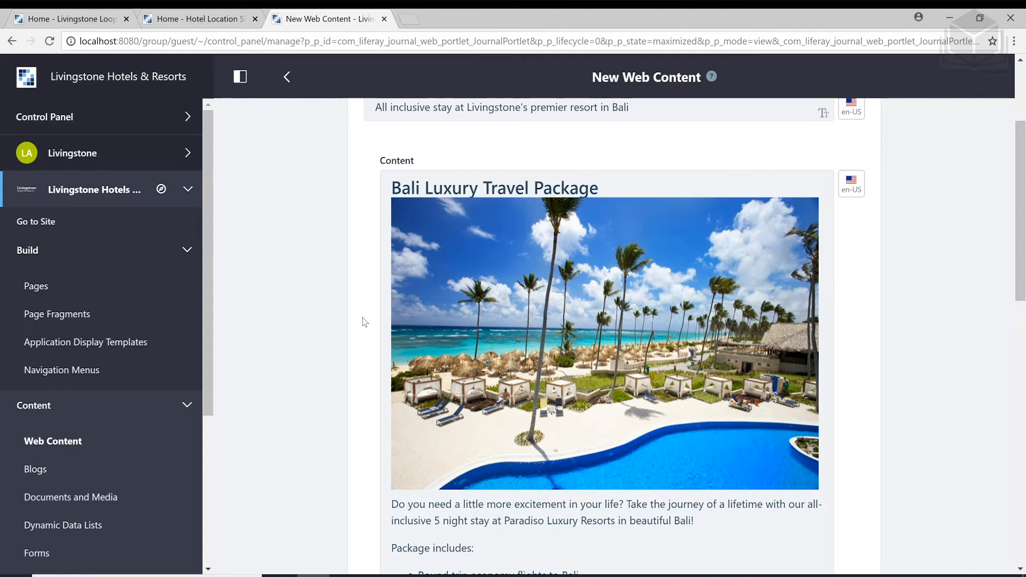
scroll(363, 322, "down", 1)
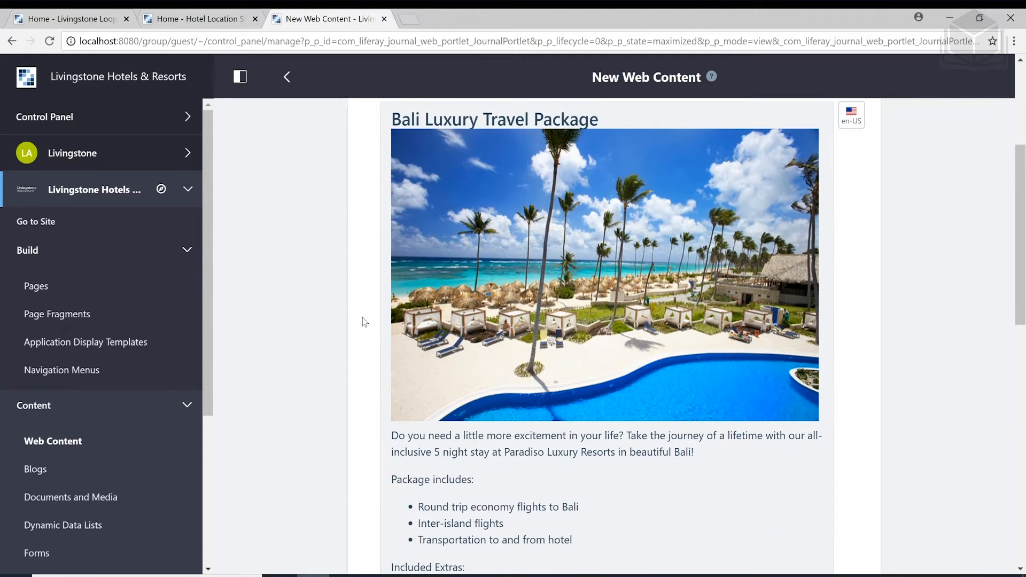
scroll(363, 321, "down", 9)
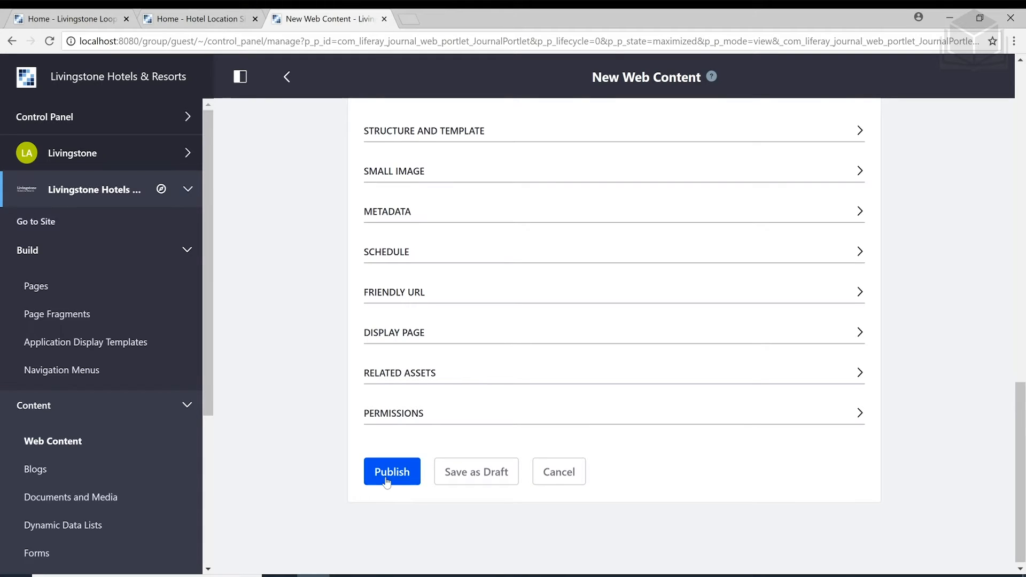
left_click(388, 481)
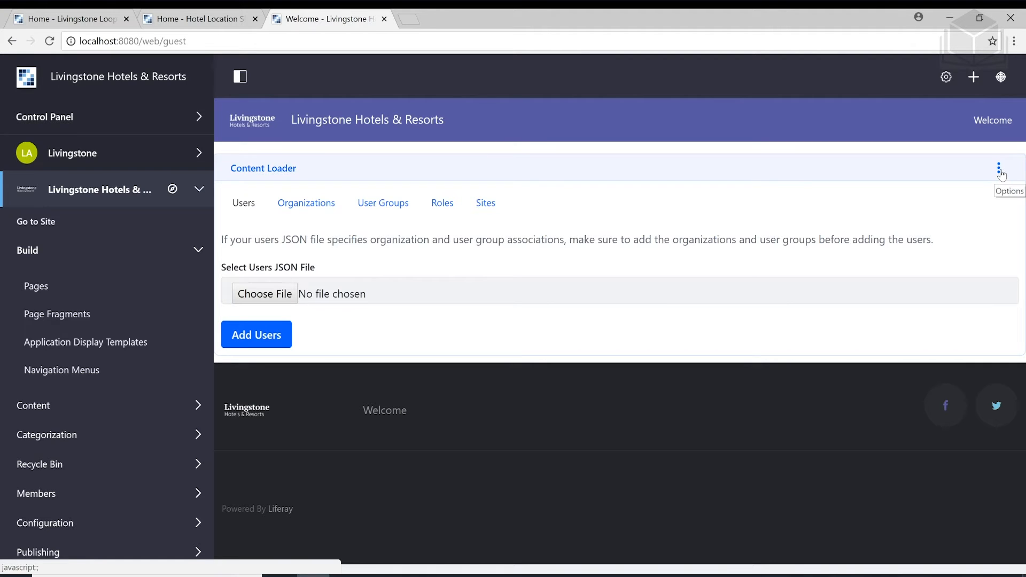
Remove the Content Loader portlet from the Welcome page and confirm the removal
left_click(999, 169)
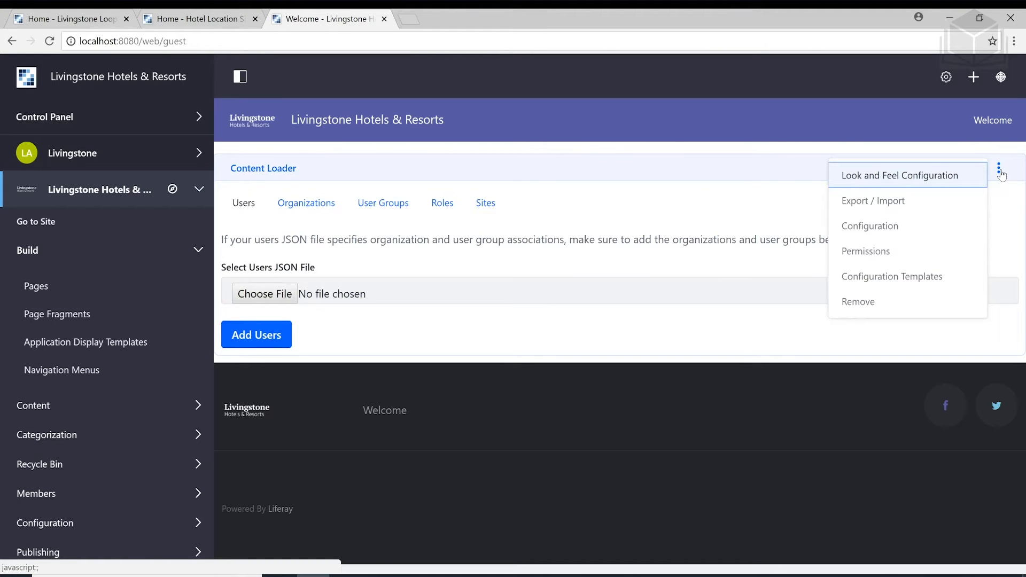
left_click(900, 312)
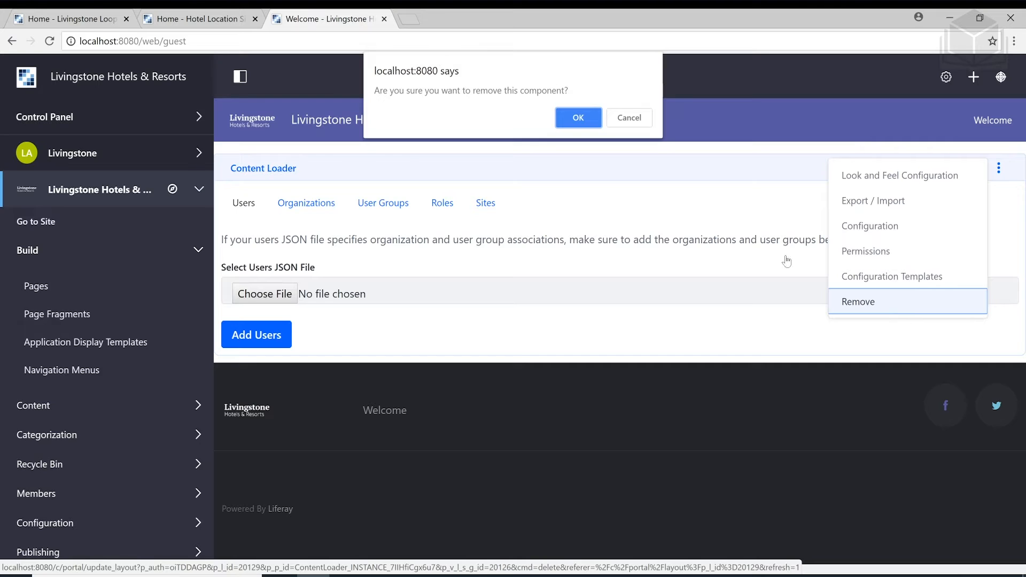
left_click(577, 118)
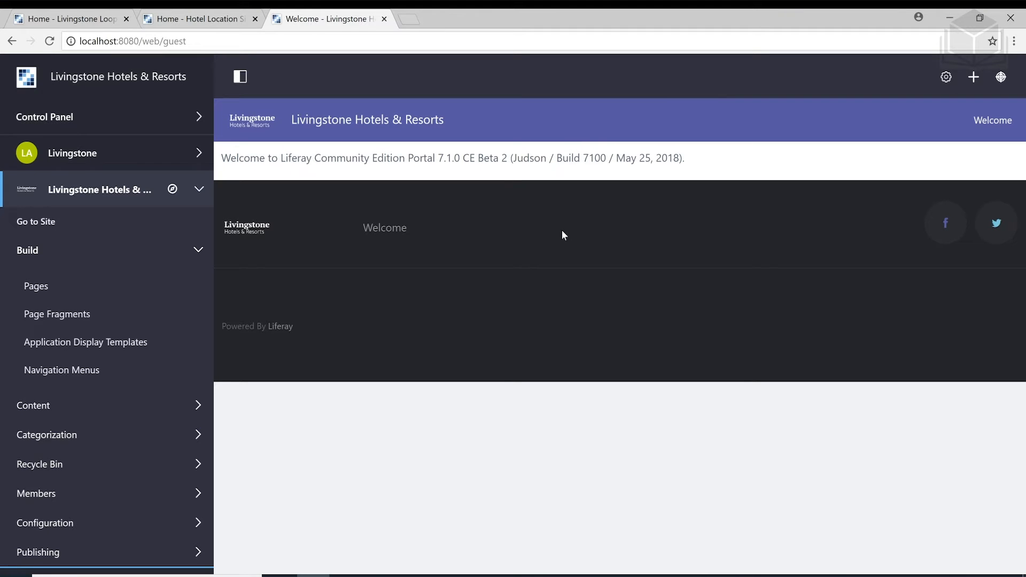
Drag the Southeast Asia Travel Package - Bali web content from the Add panel's Content list onto the Welcome page
left_click(972, 79)
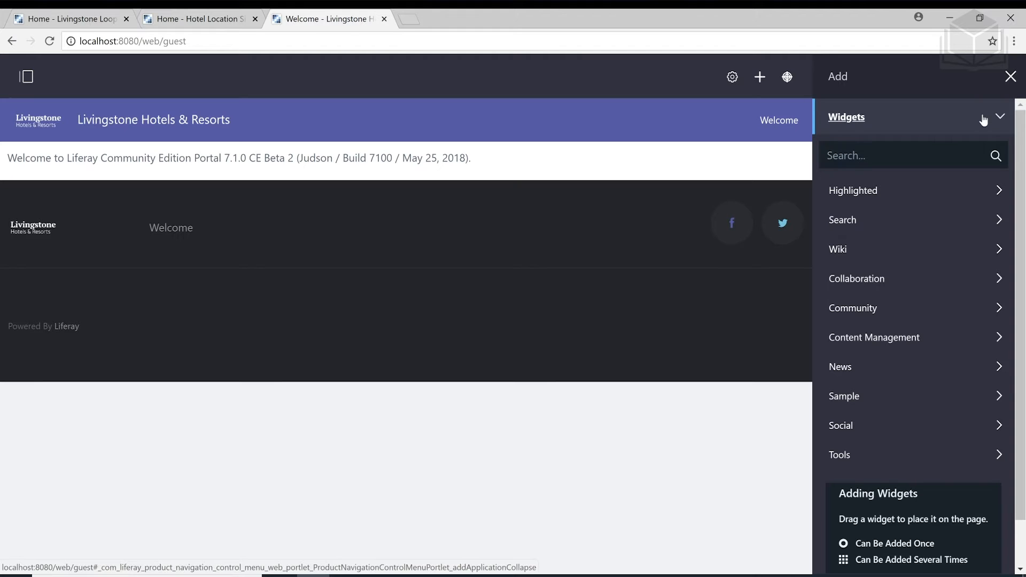
left_click(984, 120)
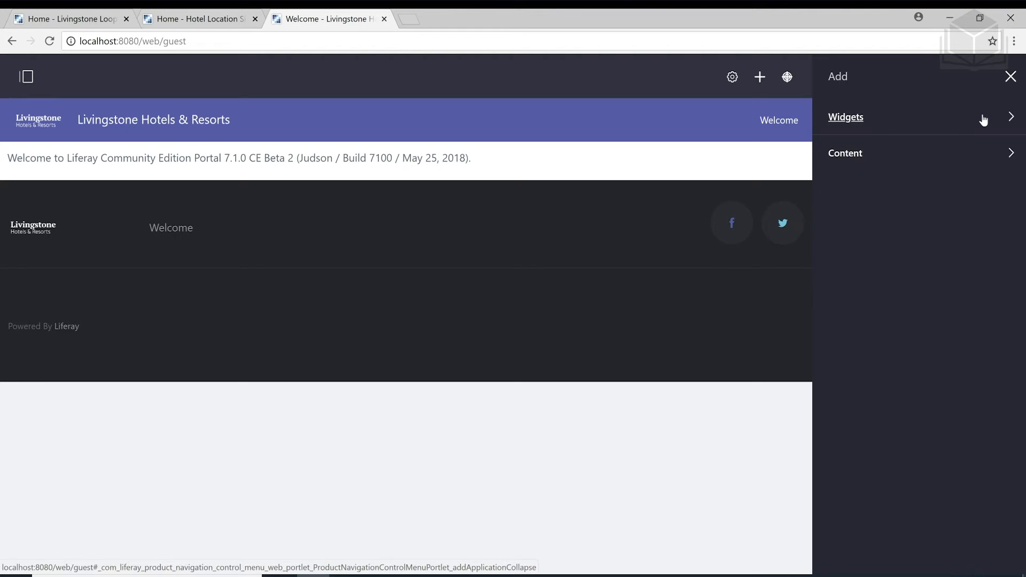
left_click(943, 155)
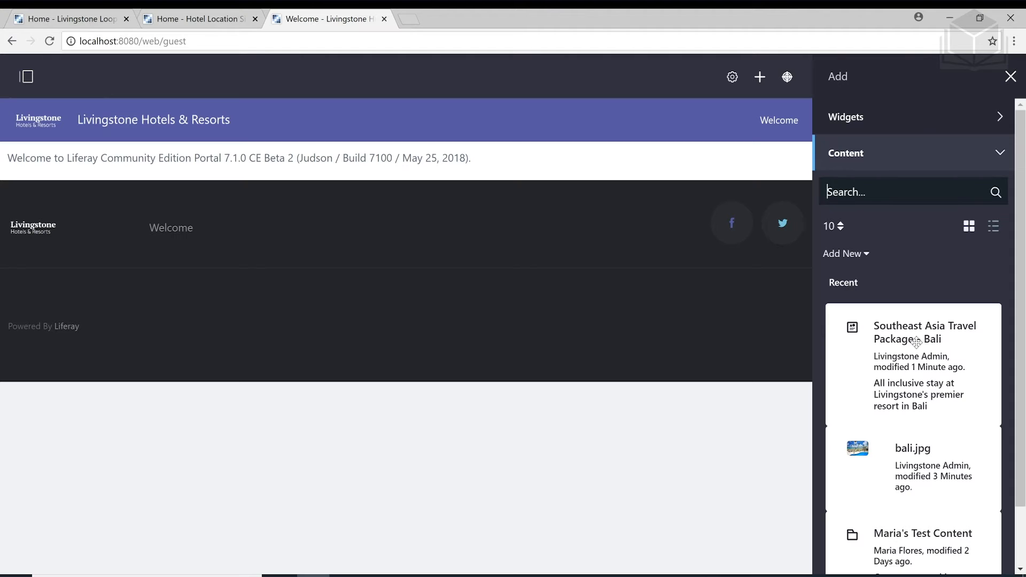
left_click_drag(912, 340, 356, 175)
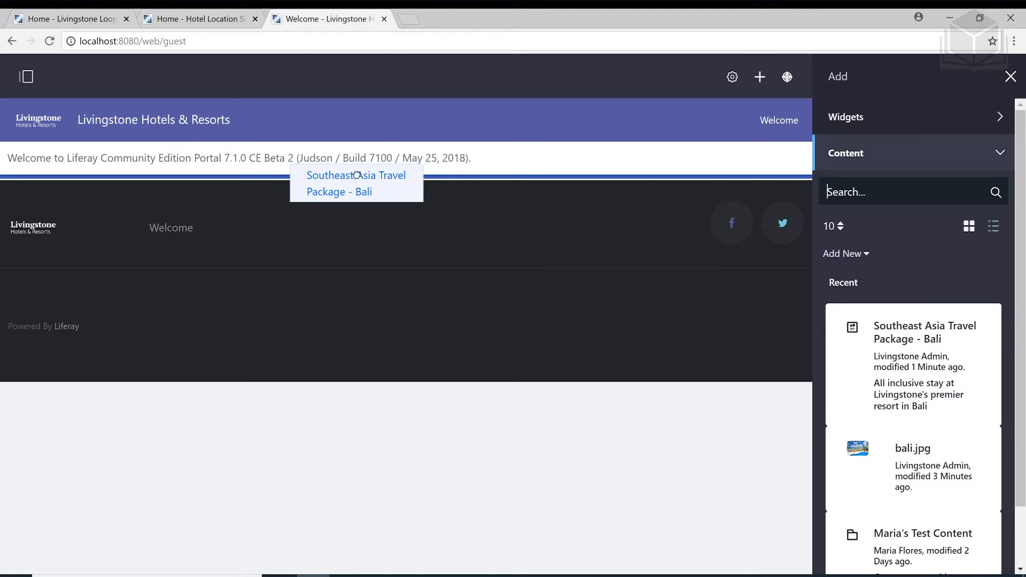
left_click_drag(357, 175, 357, 177)
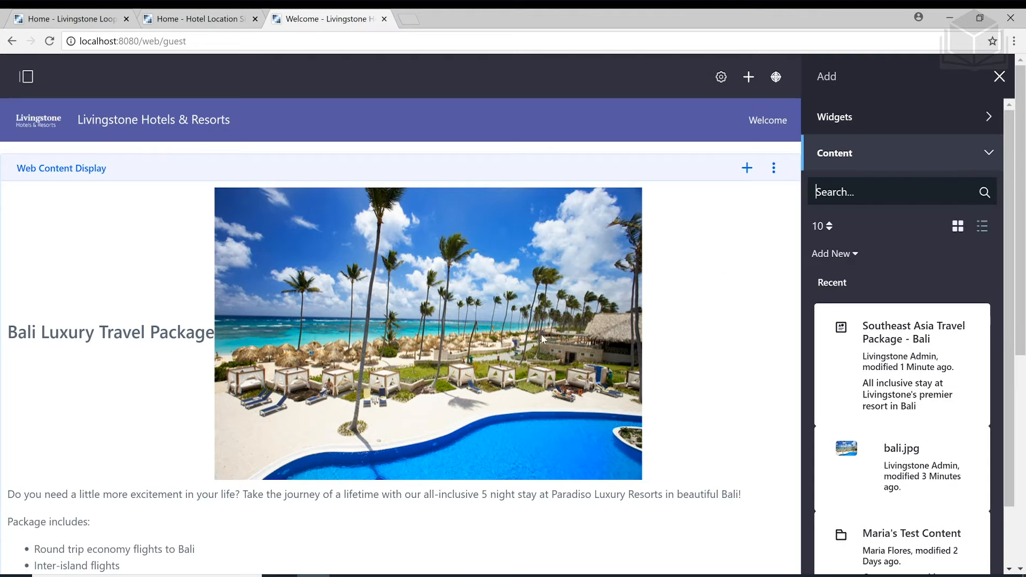
Review the Bali travel package on the page, then open the Select Site dialog from the product menu
scroll(561, 321, "down", 4)
scroll(457, 342, "down", 2)
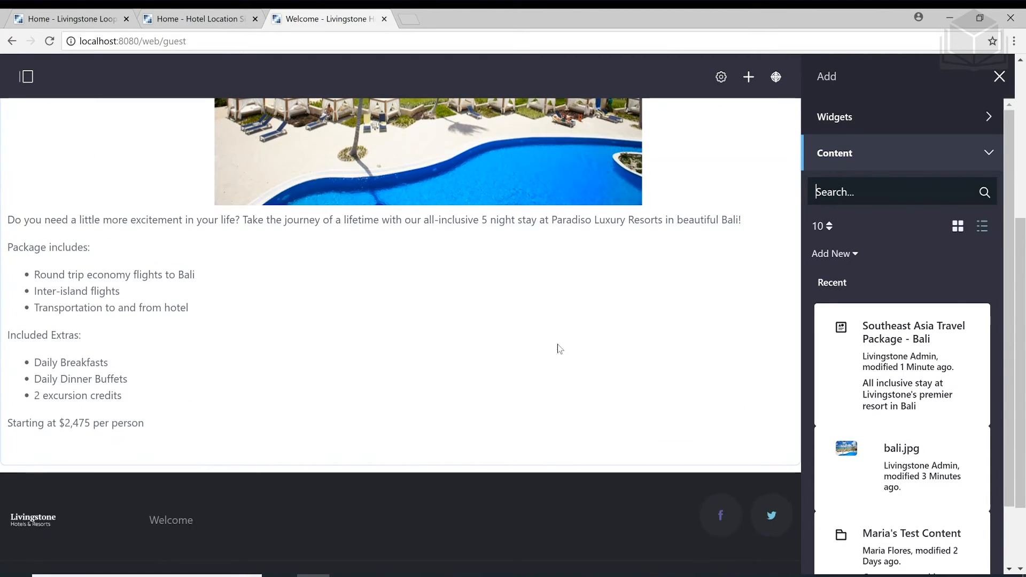
scroll(556, 348, "up", 5)
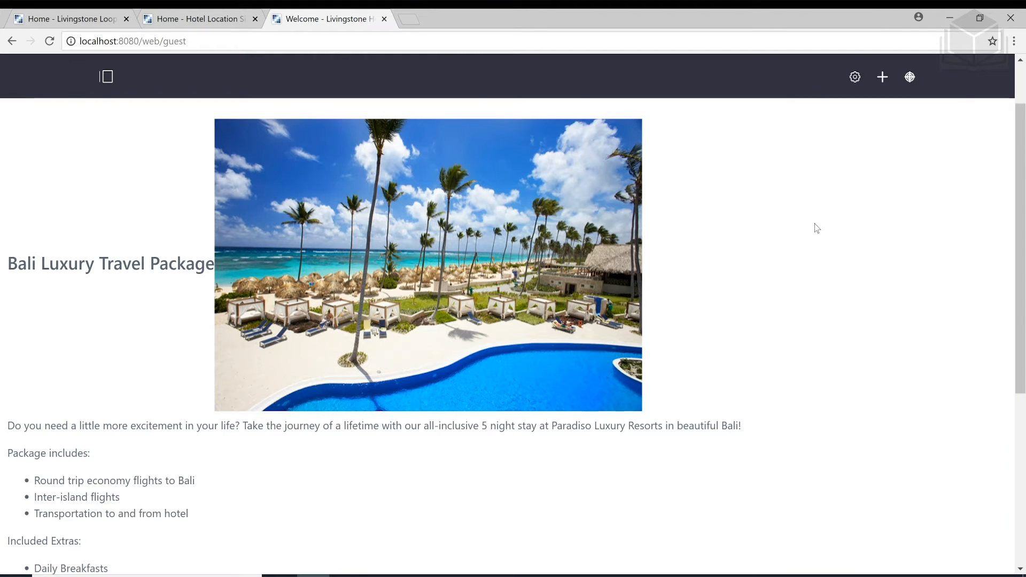
mouse_move(817, 228)
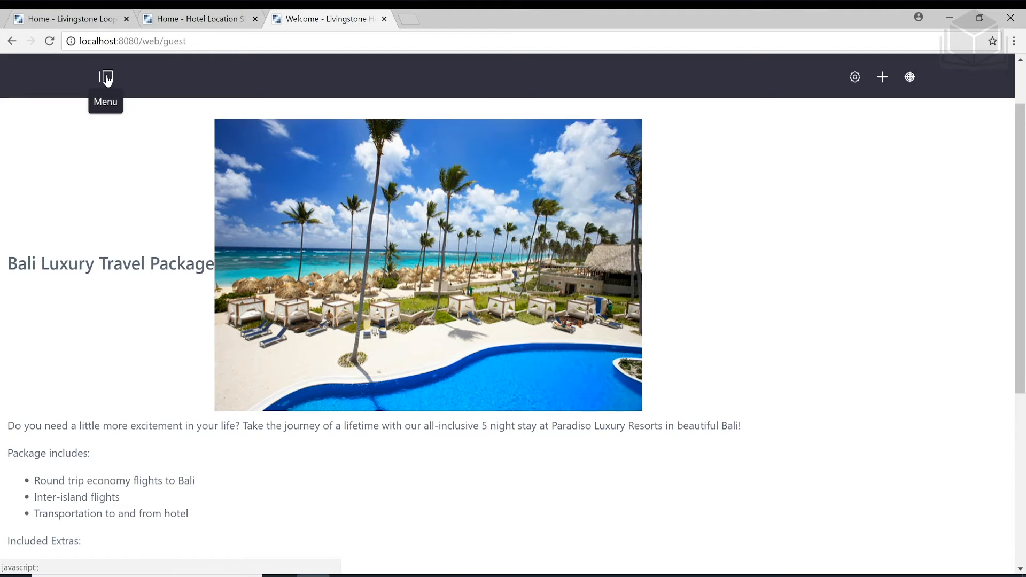
left_click(107, 79)
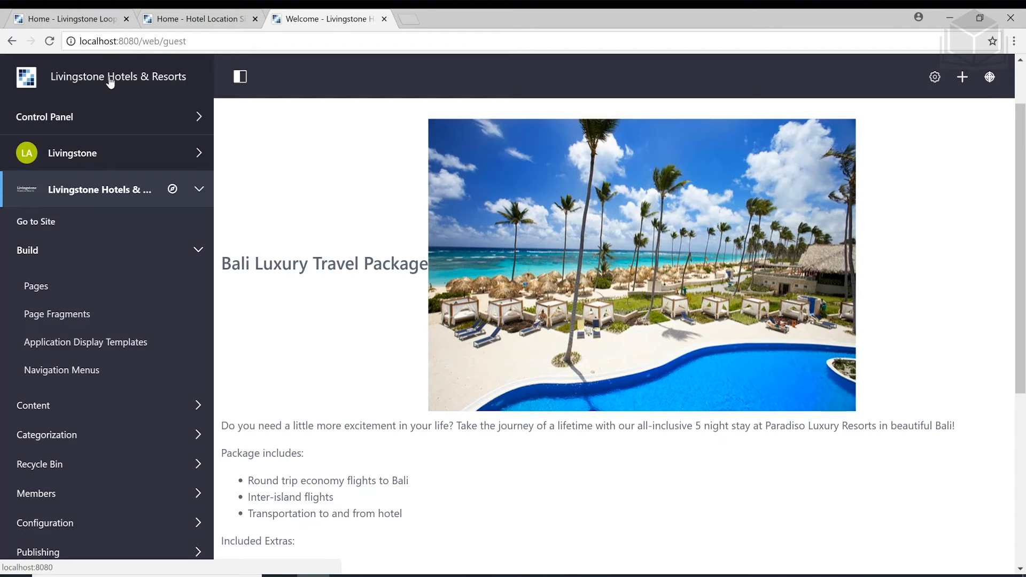
left_click(173, 193)
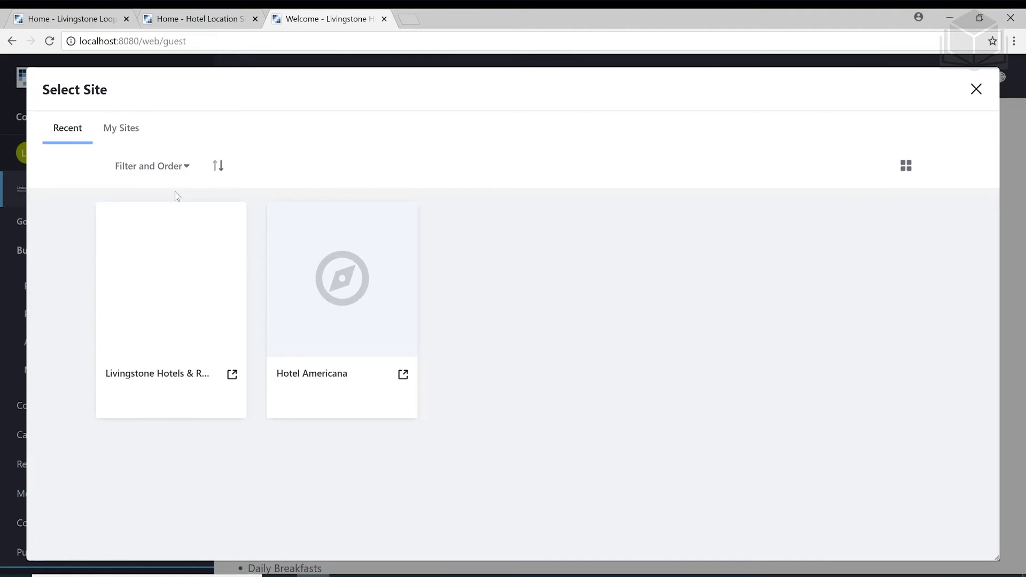
Switch to the Livingstone Life site via My Sites and open its Page Fragments page
left_click(124, 129)
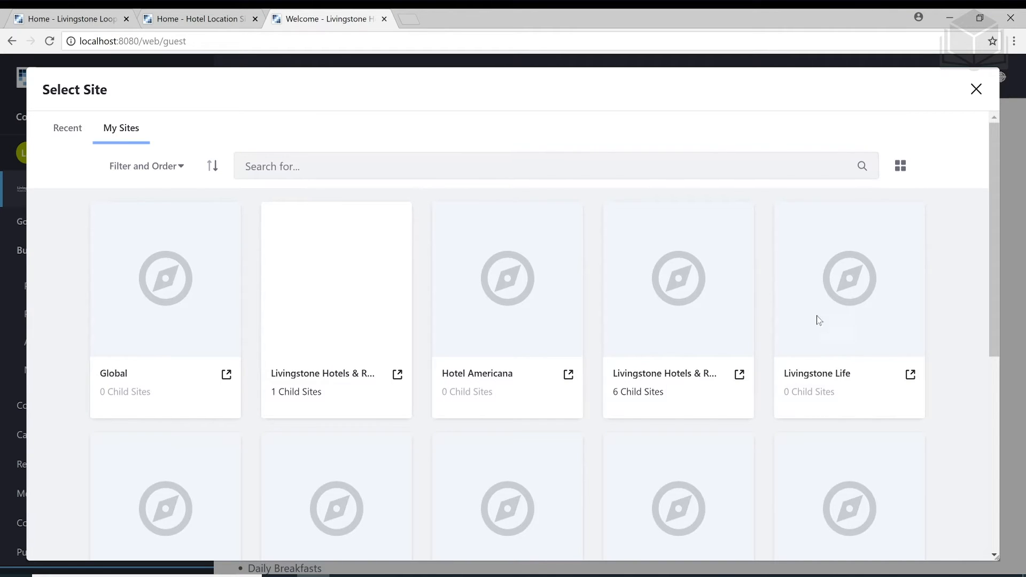
scroll(816, 300, "down", 1)
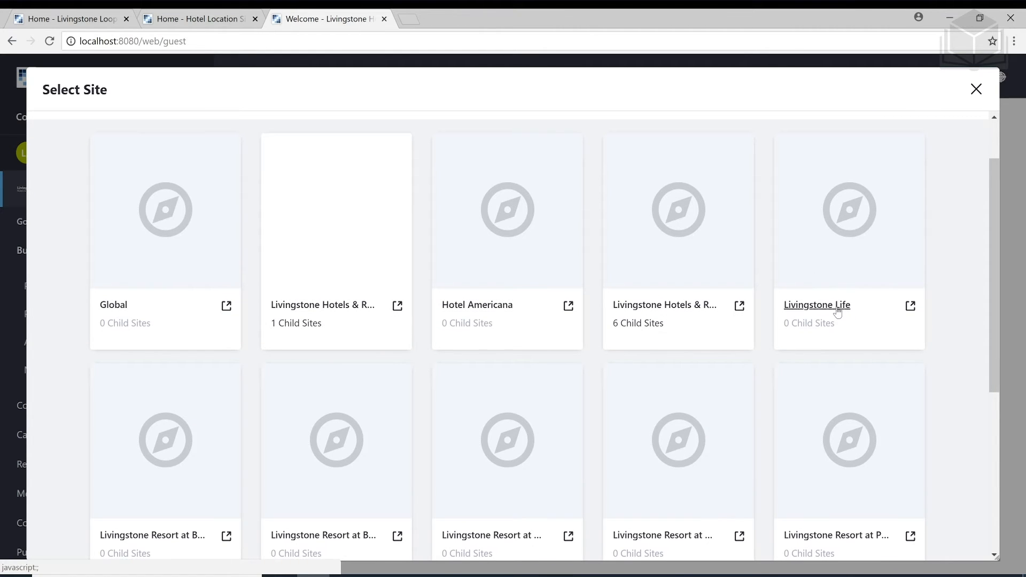
left_click(837, 312)
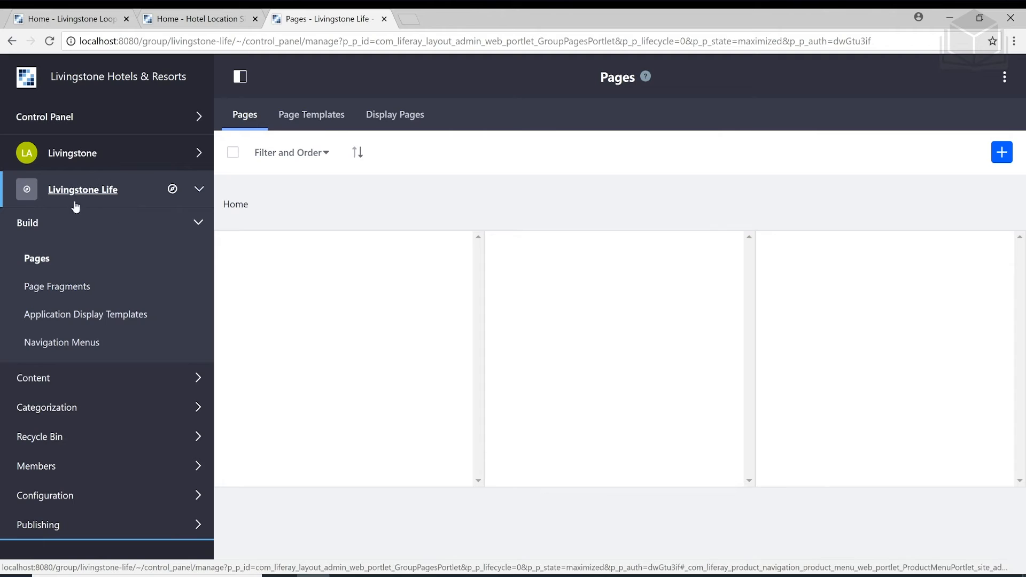
left_click(67, 287)
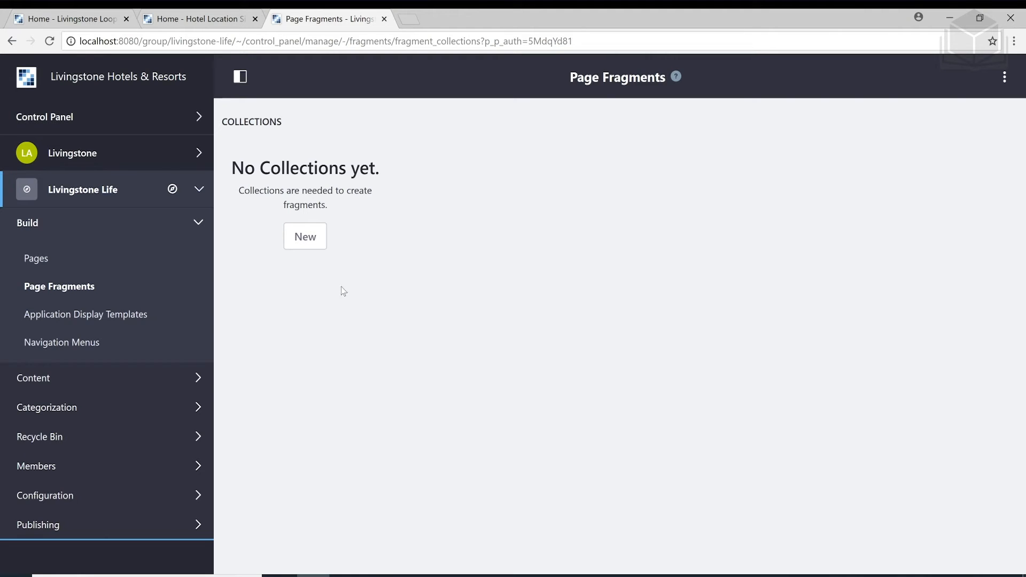
Choose Import from the Page Fragments options menu
left_click(1005, 80)
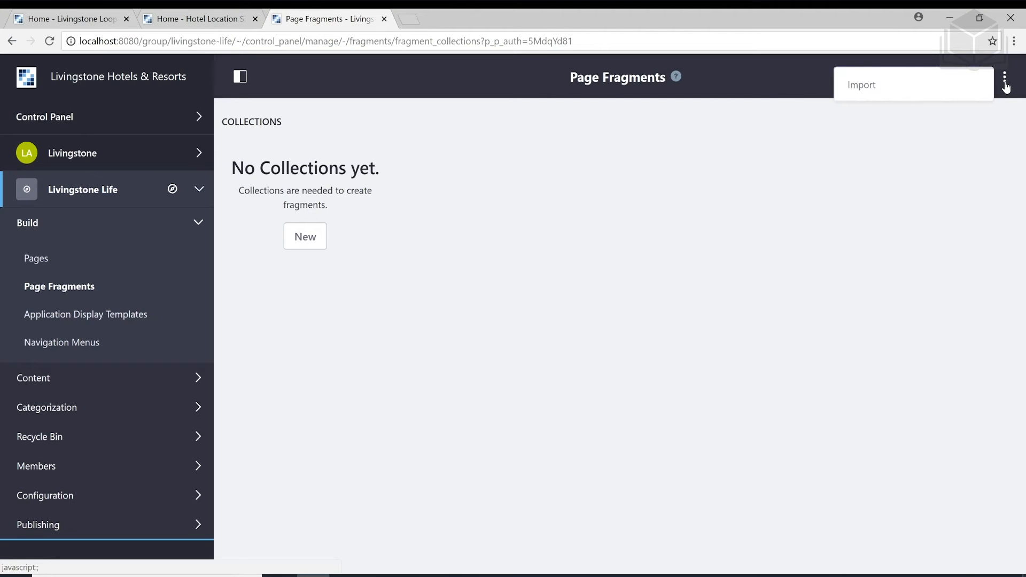
left_click(949, 86)
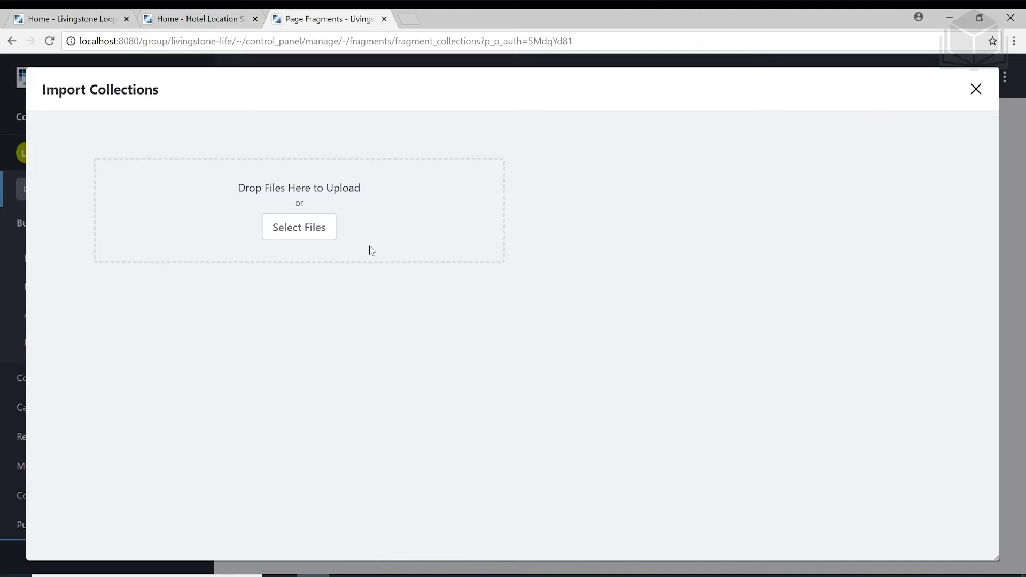
Browse for files to upload from the Import Collections dialog
left_click(300, 228)
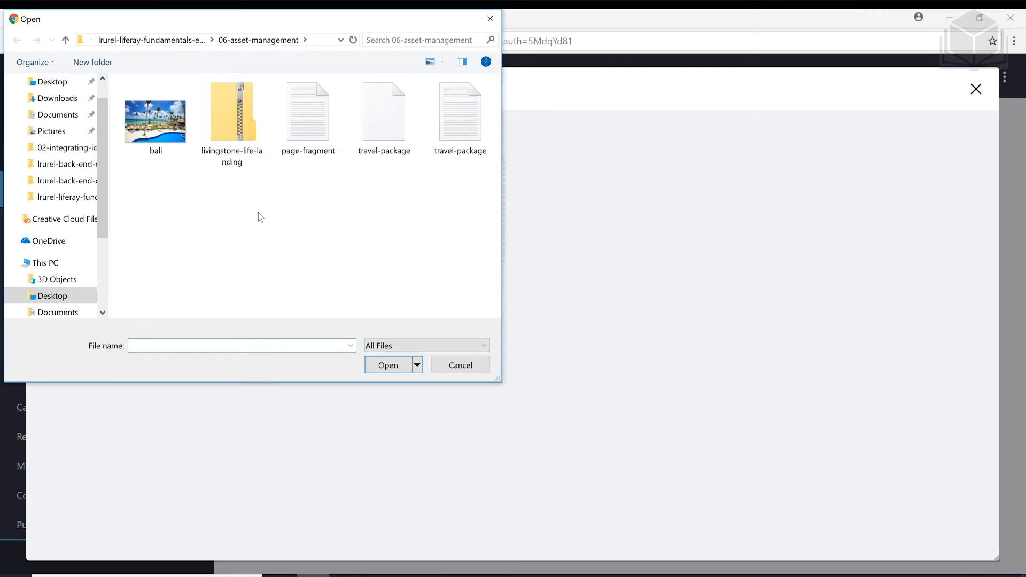
Import livingstone-life-landing.zip as a fragment collection and open the 01-Main Banner fragment
left_click(239, 168)
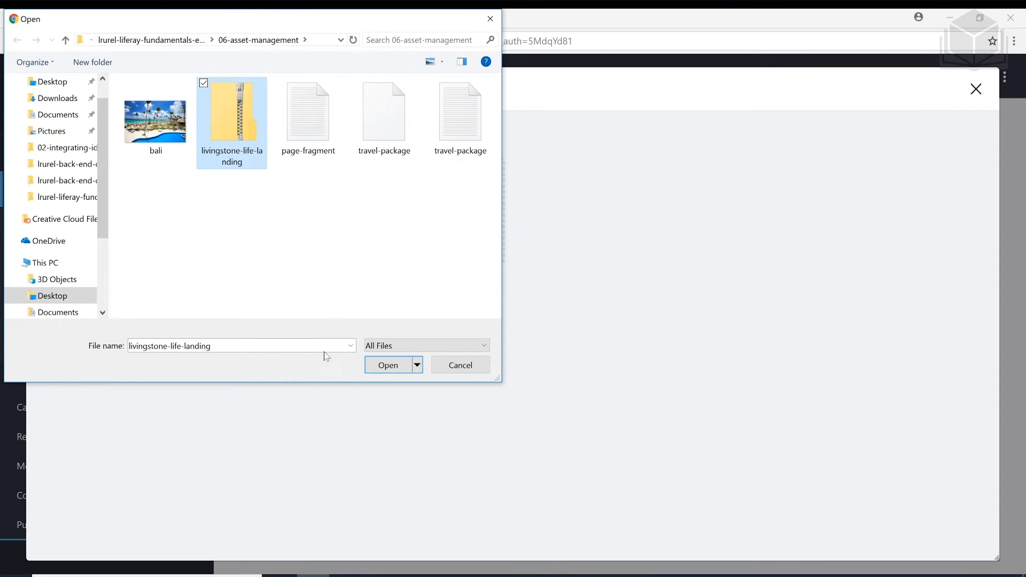
left_click(382, 369)
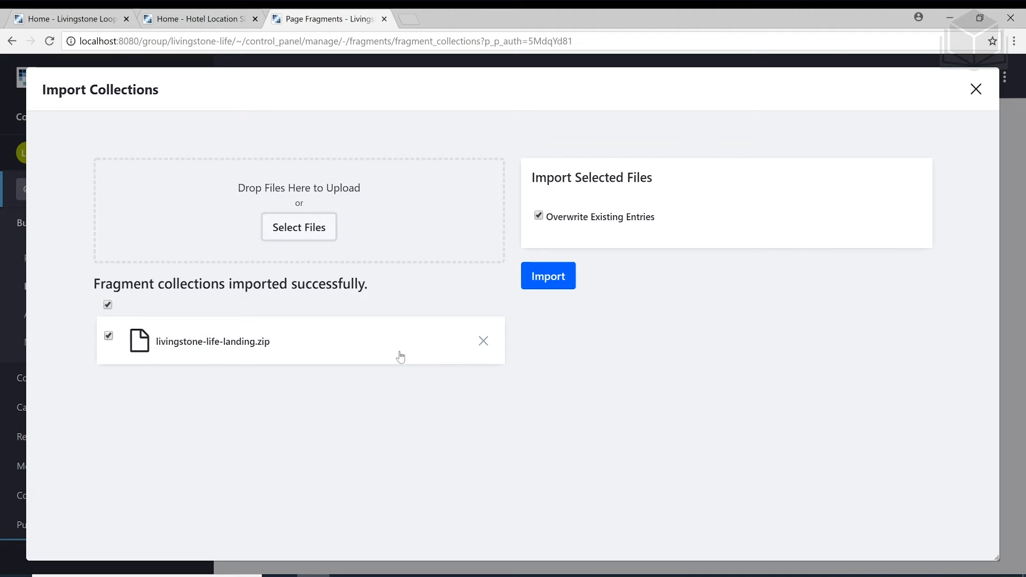
left_click(561, 280)
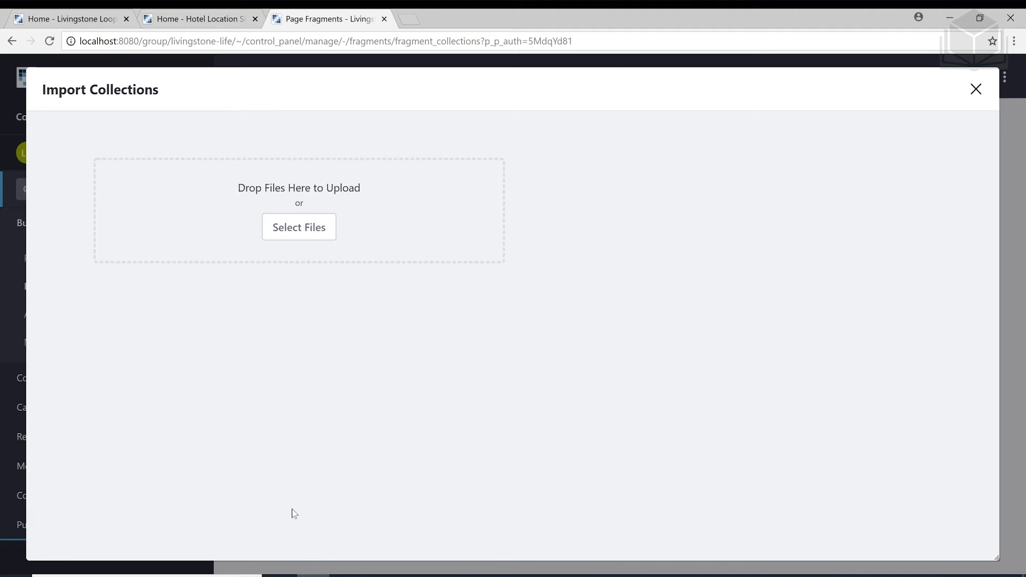
left_click(980, 97)
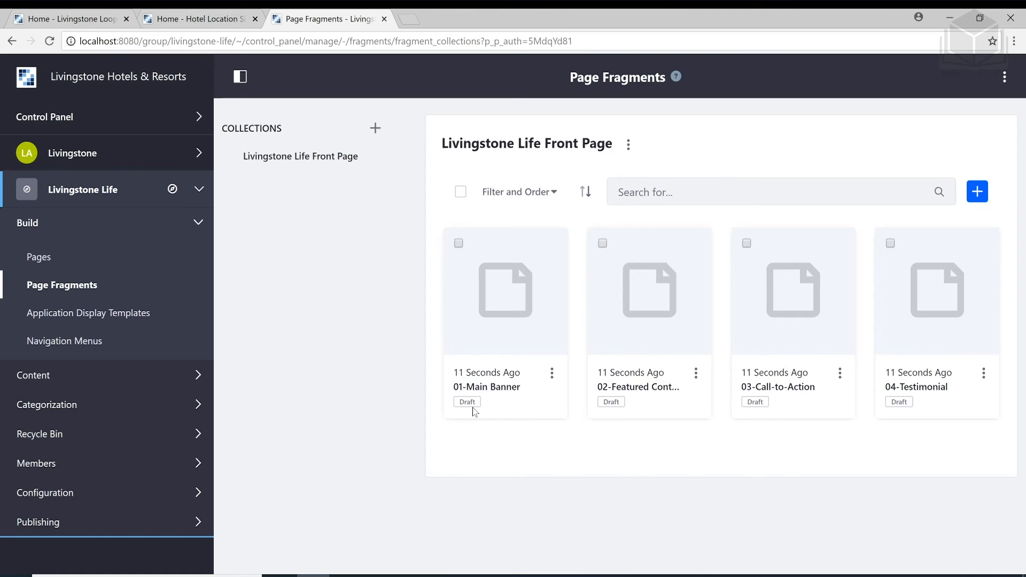
left_click(497, 394)
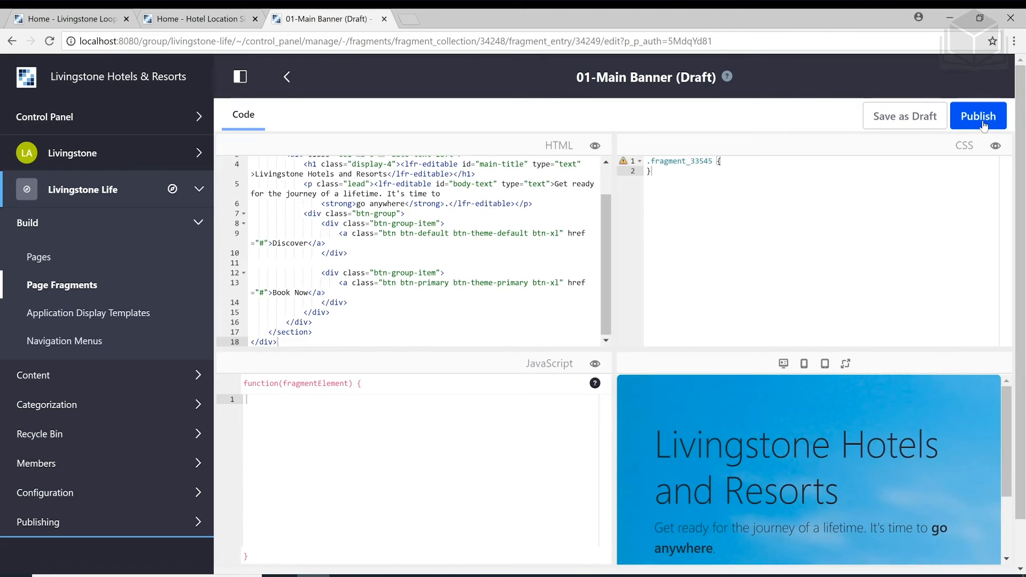
Publish each fragment, 01-Main Banner, 02-Featured Content, 03-Call-to-Action and 04-Testimonial, so all show Approved
left_click(983, 120)
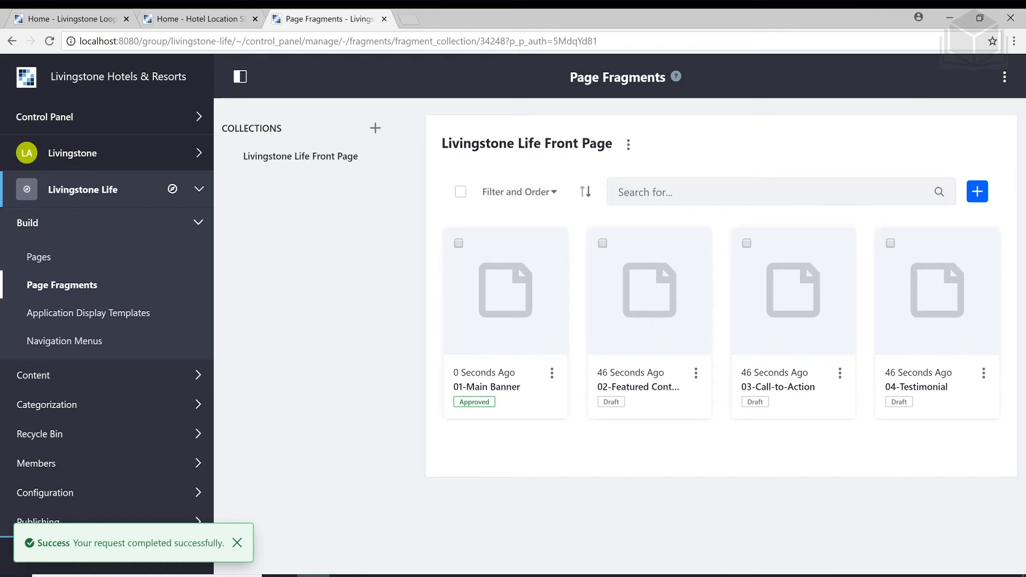
left_click(644, 389)
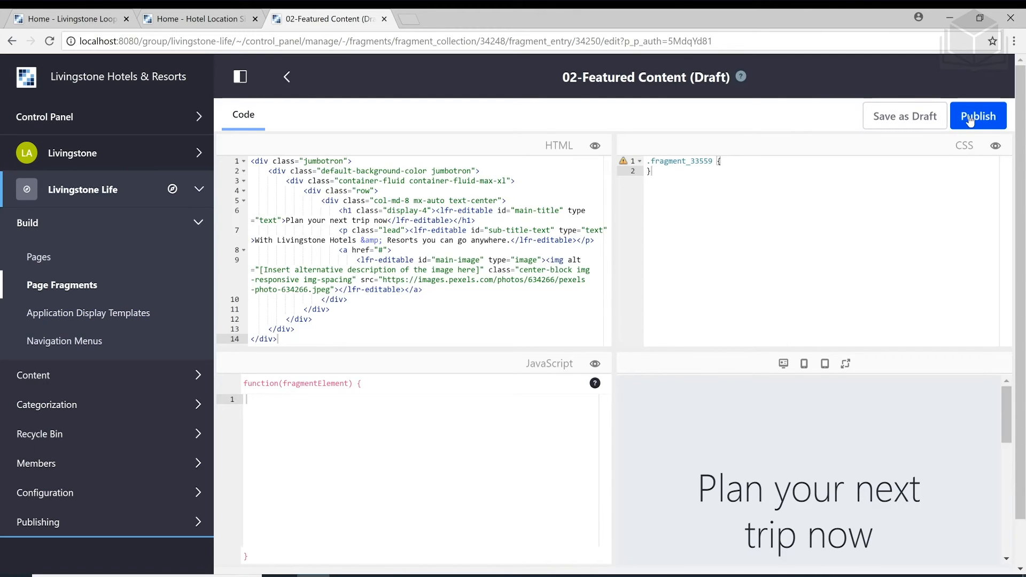
left_click(970, 120)
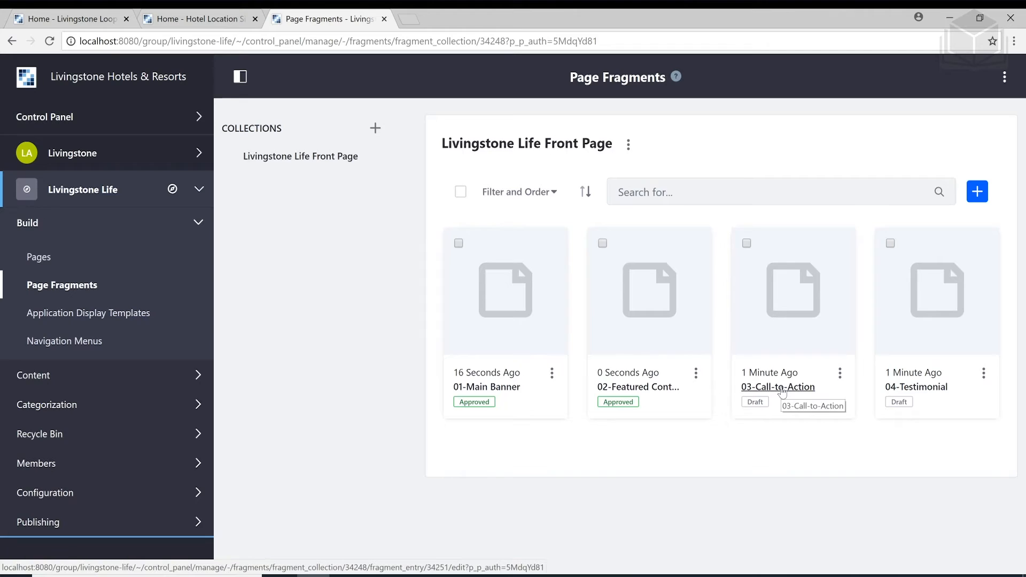
left_click(782, 388)
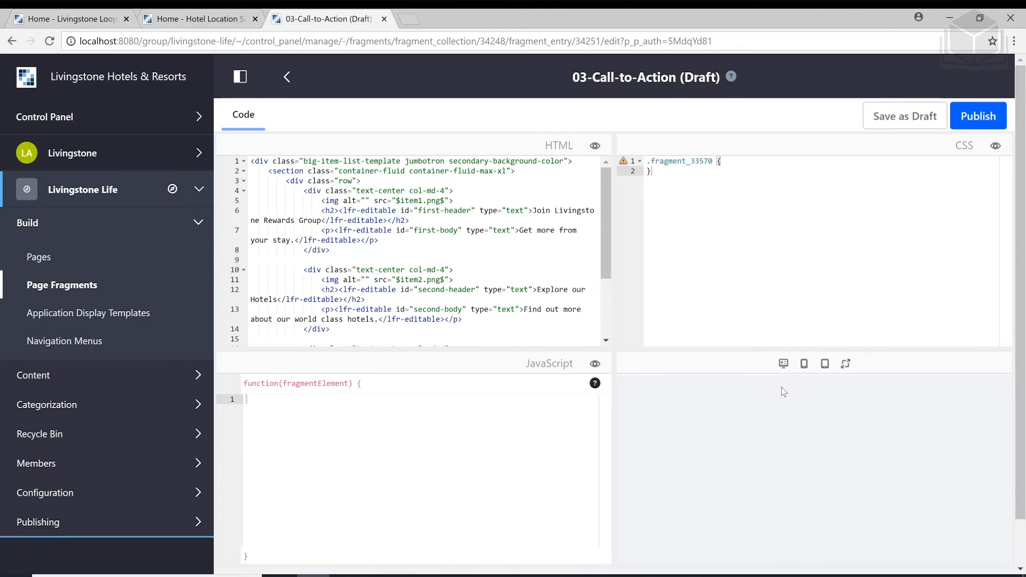
left_click(972, 121)
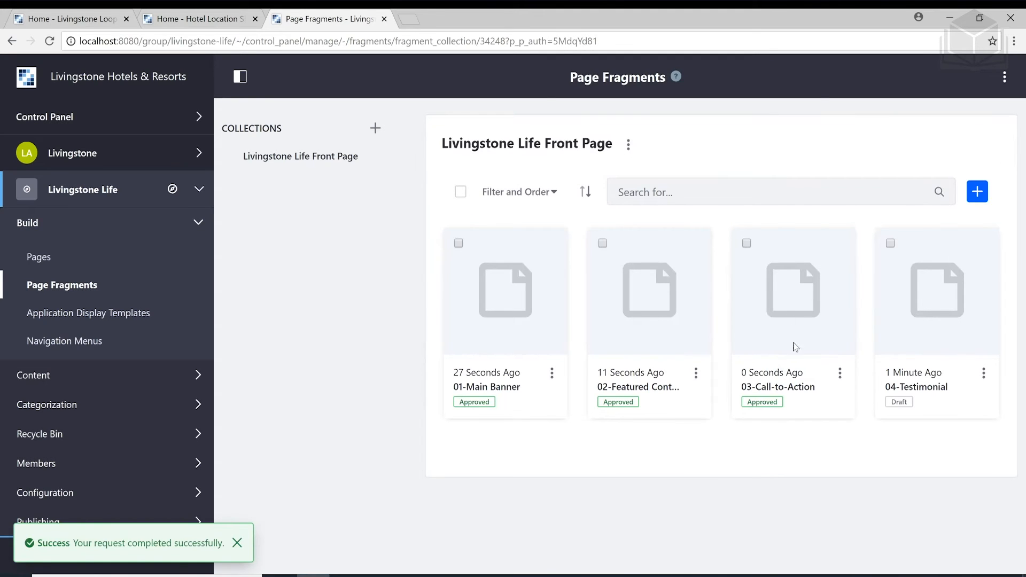
left_click(903, 392)
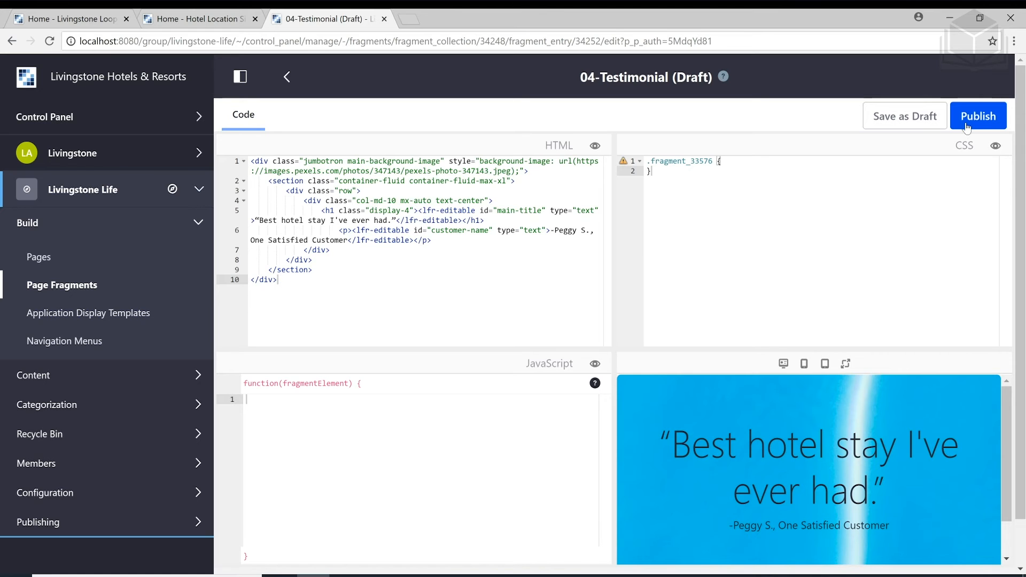
left_click(968, 128)
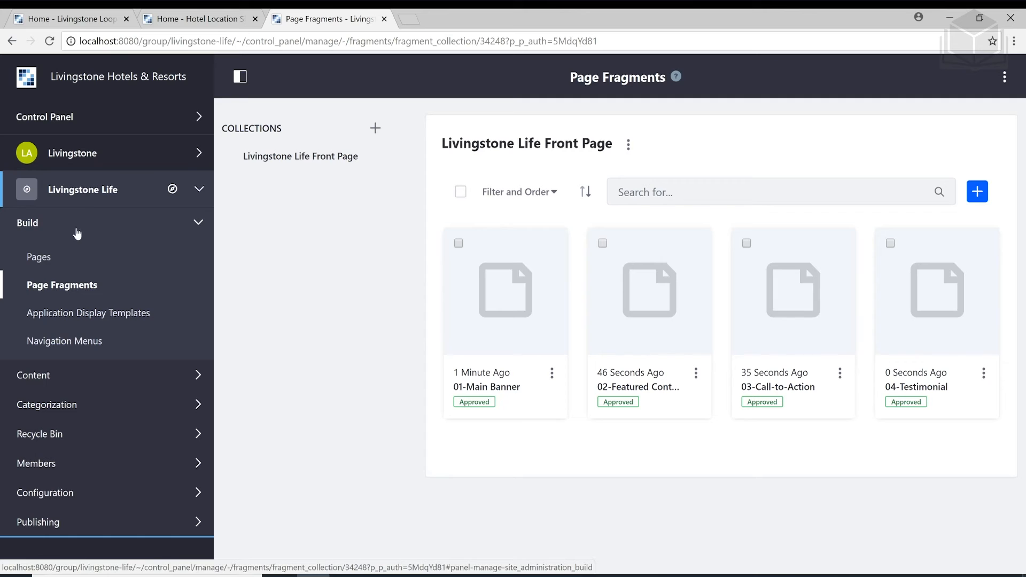
Create a new content page named Home in the Livingstone Life site
left_click(38, 258)
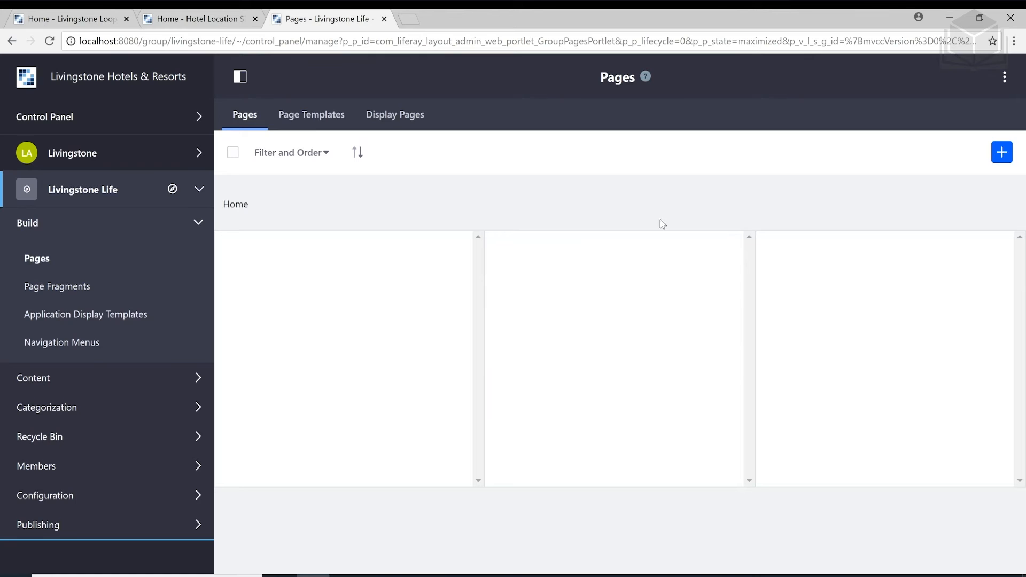
left_click(1002, 153)
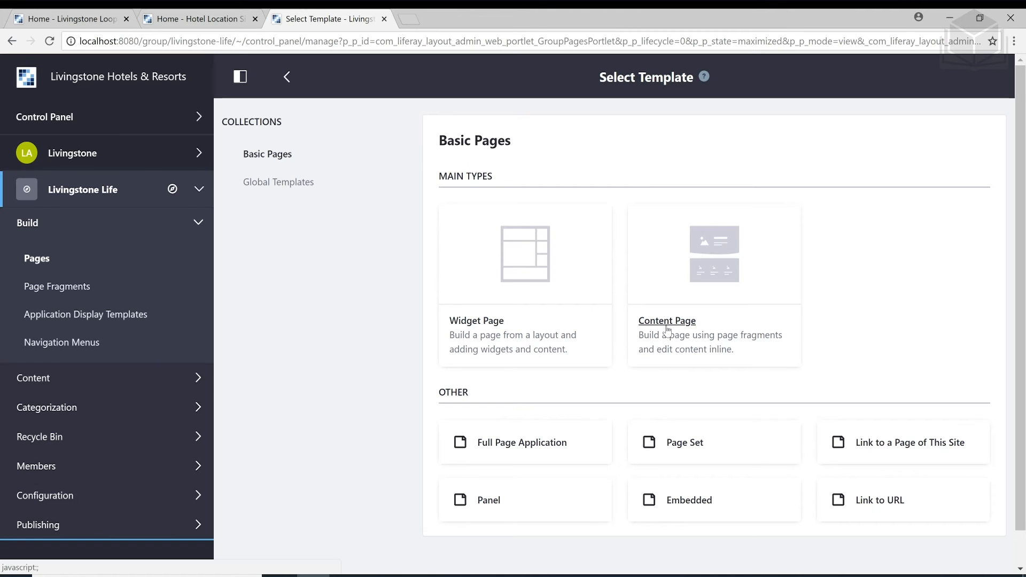
left_click(668, 327)
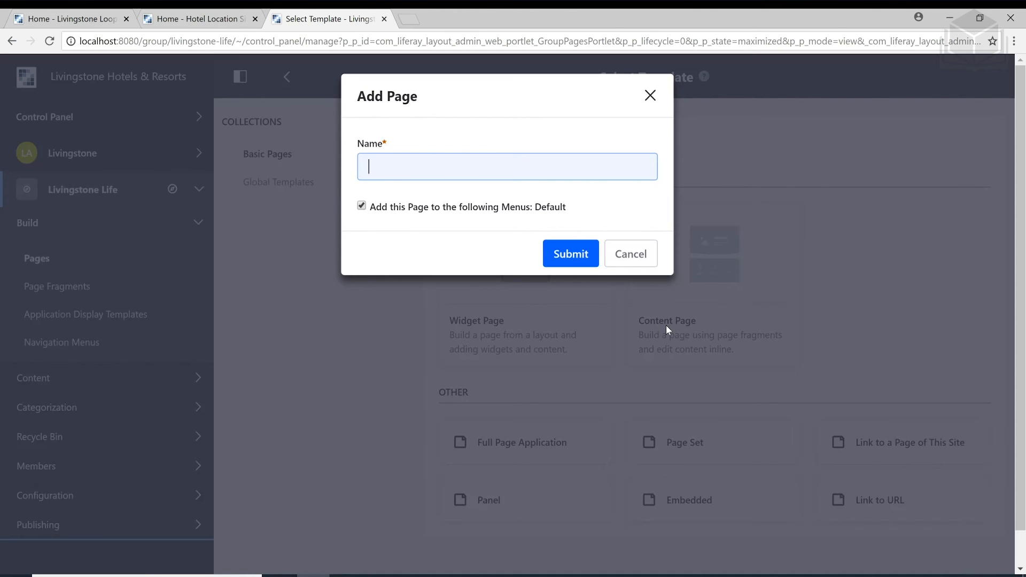
type("Home")
left_click(576, 264)
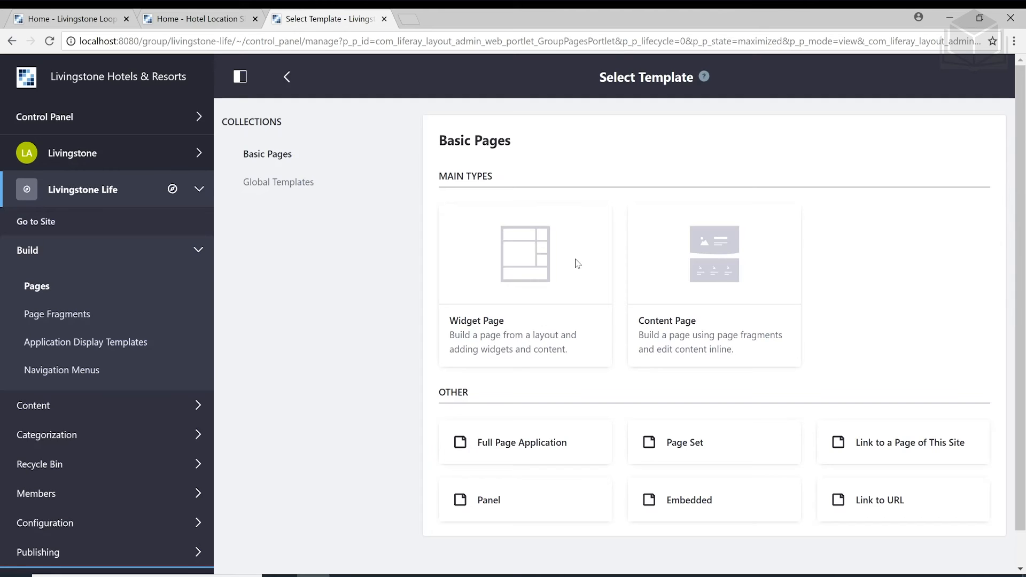
Open the Home page for editing from its actions menu in the pages list
left_click(287, 79)
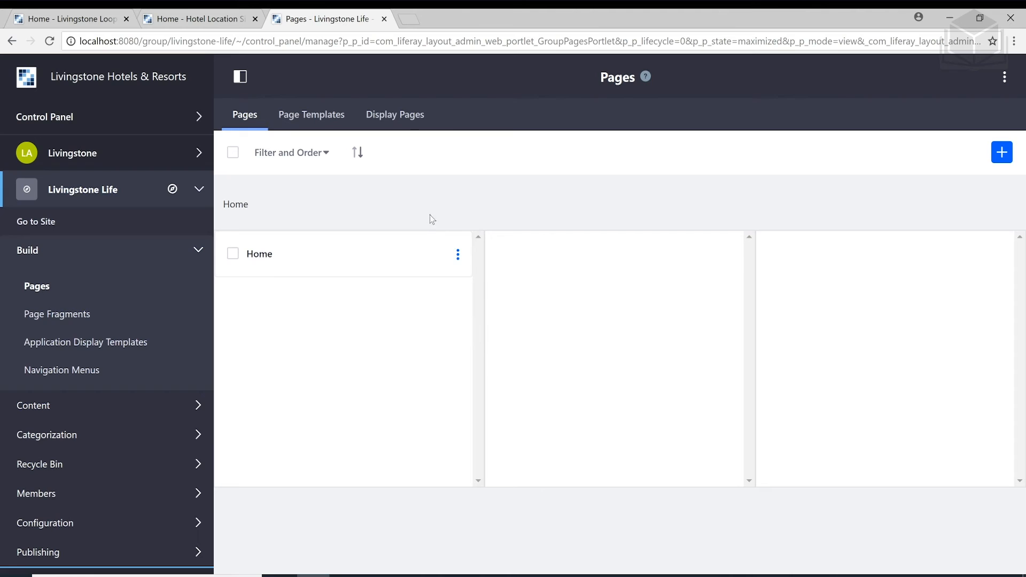
left_click(460, 259)
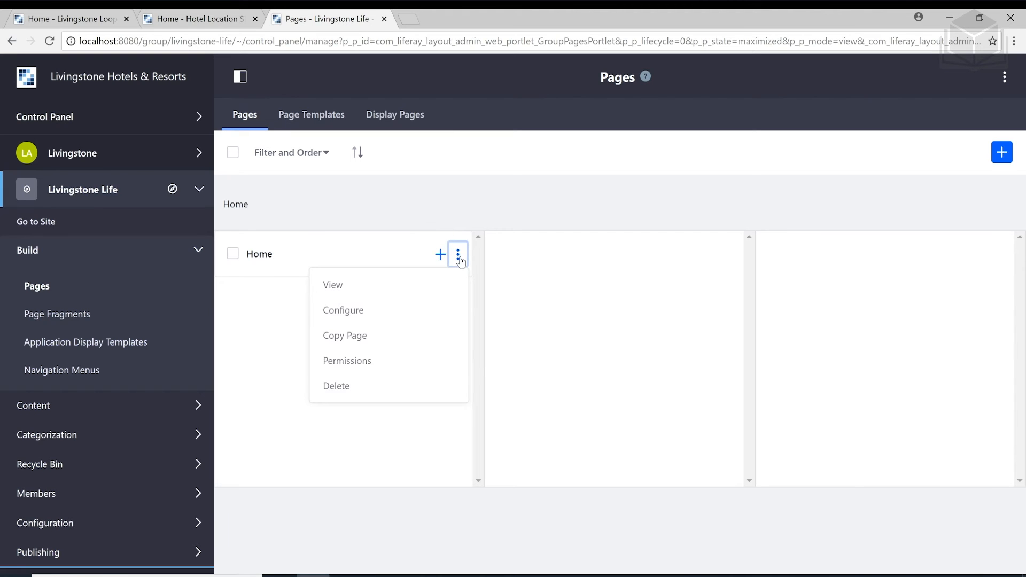
left_click(431, 287)
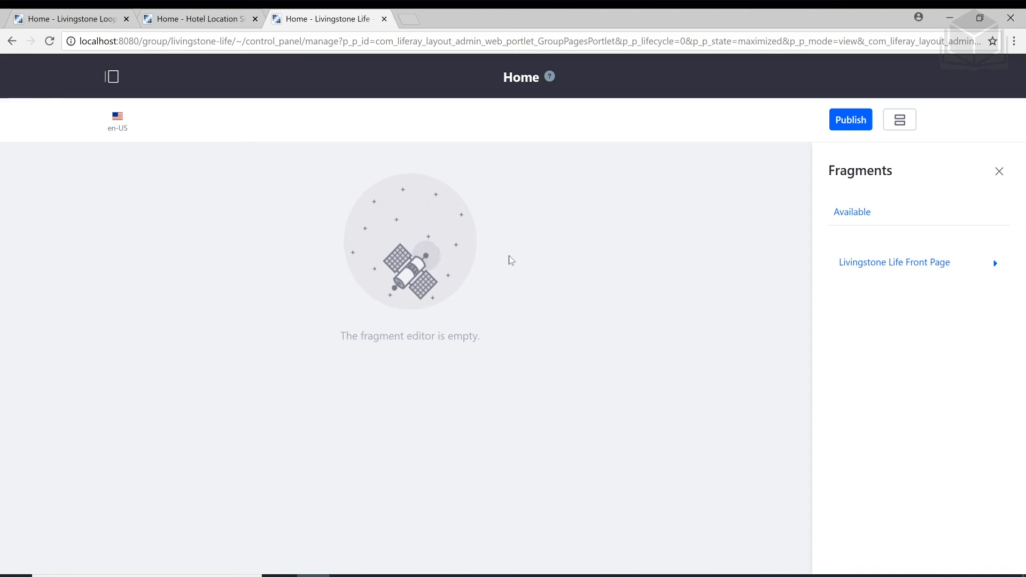
Add 01-Main Banner, 02-Featured Content, 03-Call-to-Action and 04-Testimonial to the Home page in order
left_click(995, 265)
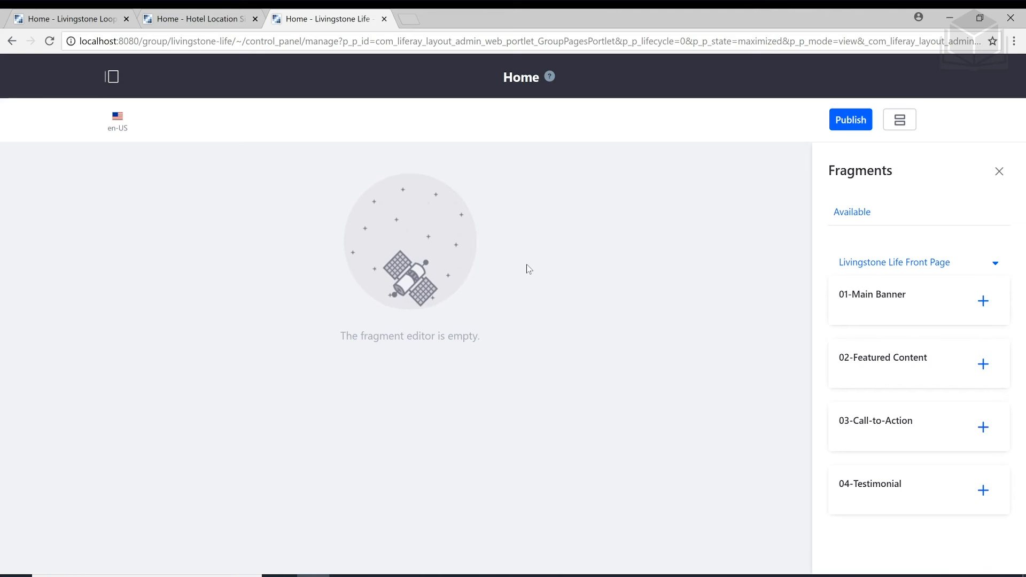
left_click_drag(873, 304, 717, 266)
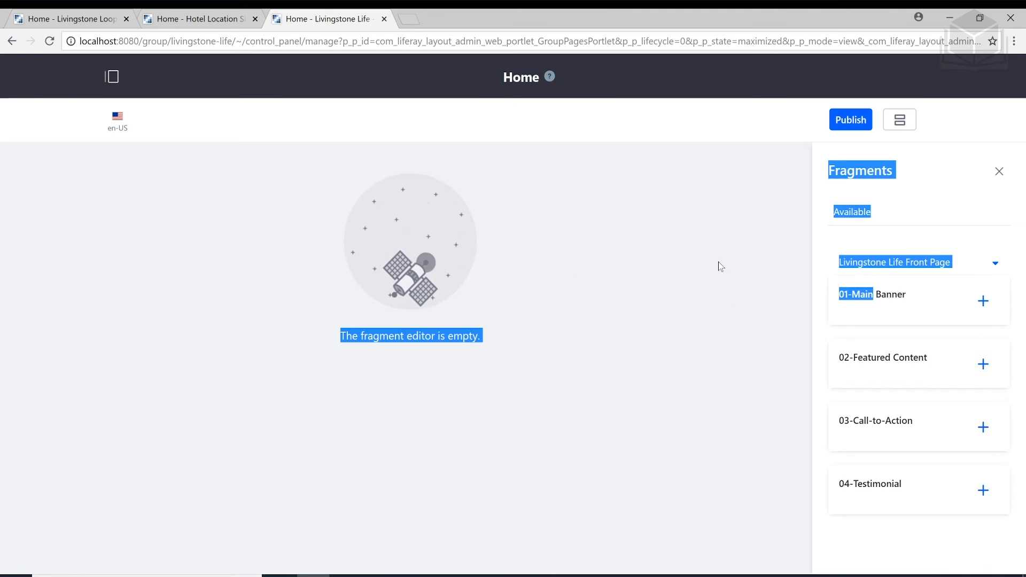
left_click(999, 299)
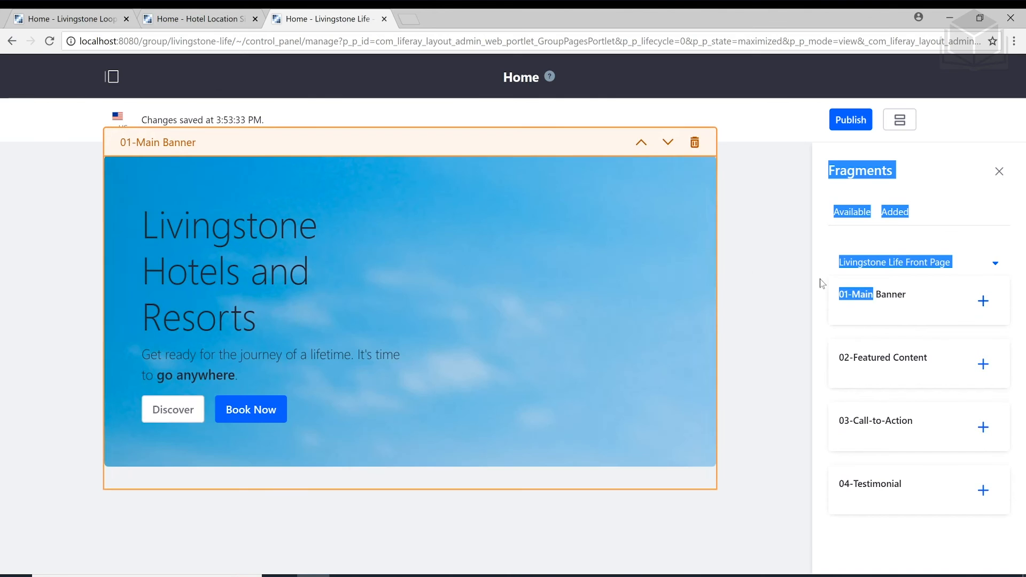
left_click(743, 249)
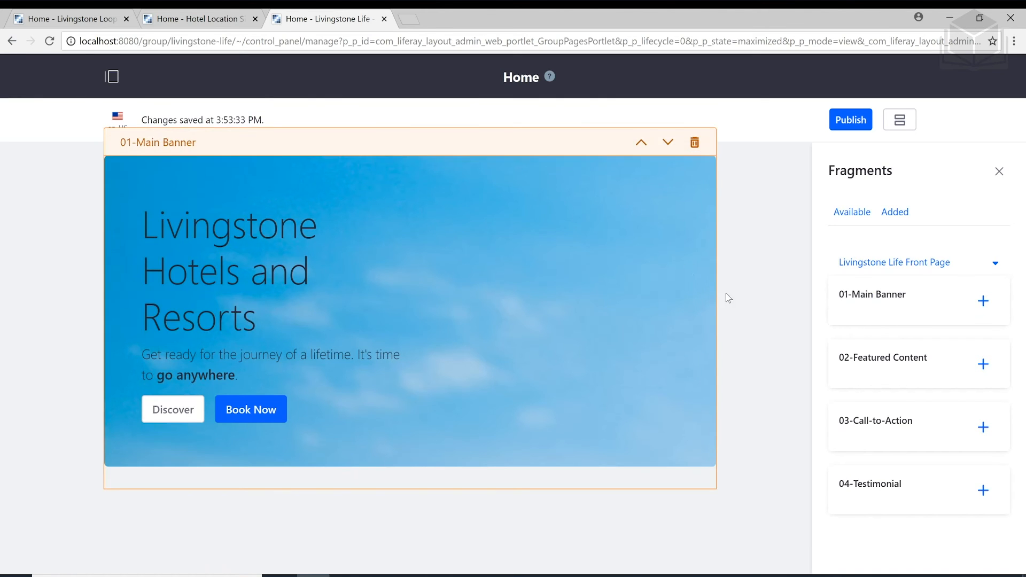
left_click(982, 365)
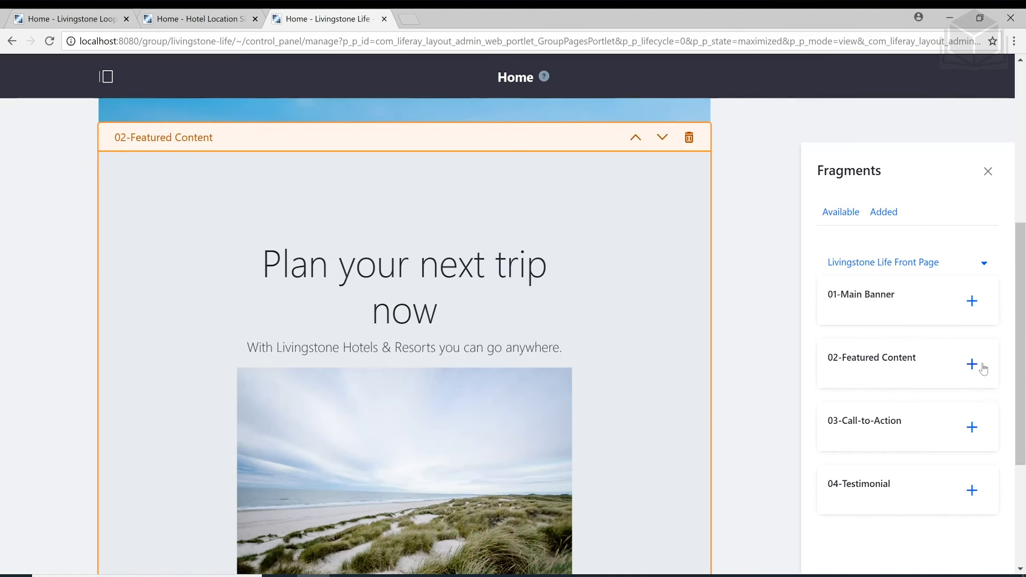
left_click(973, 431)
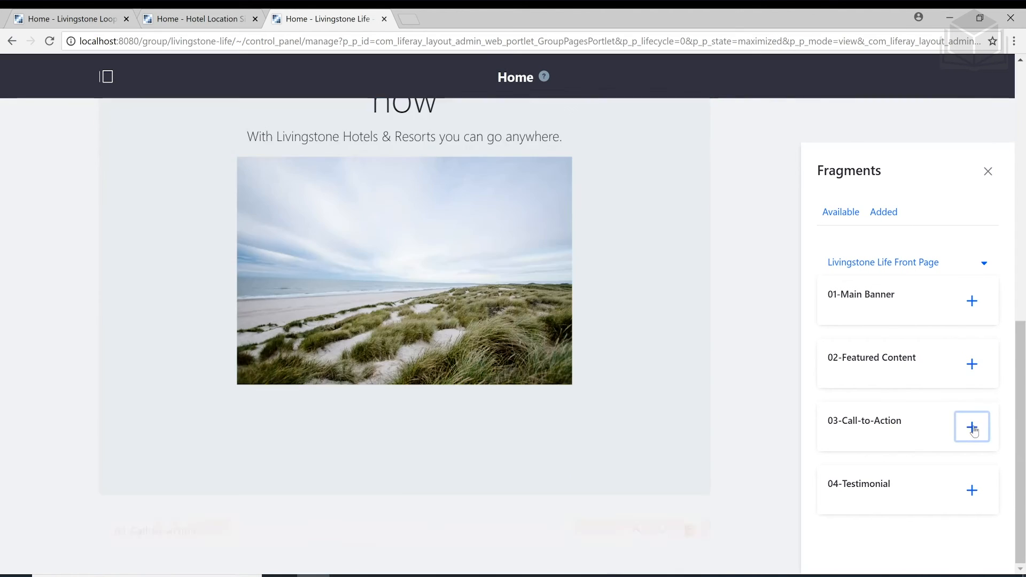
left_click(971, 490)
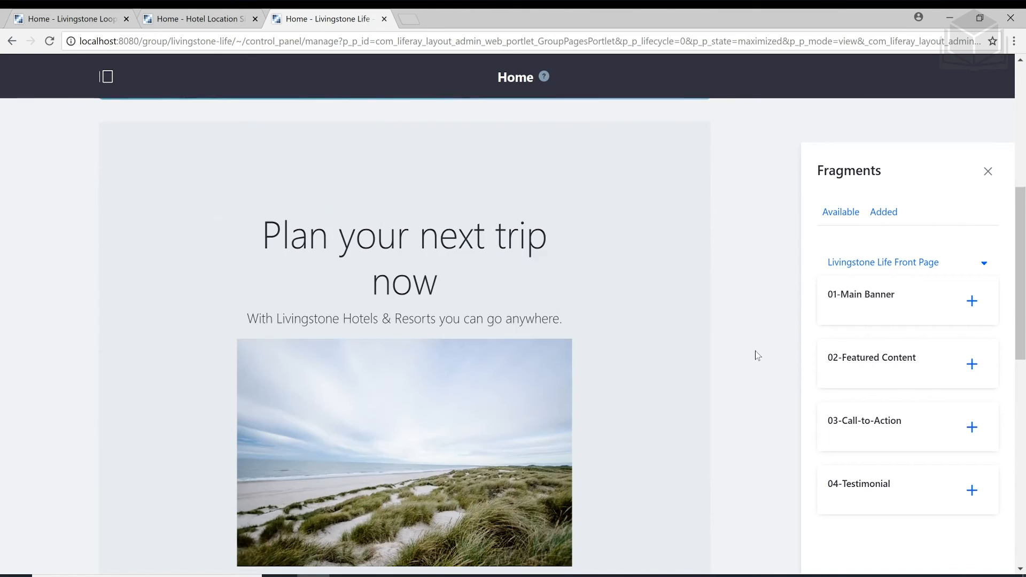
scroll(757, 355, "up", 4)
scroll(757, 355, "up", 3)
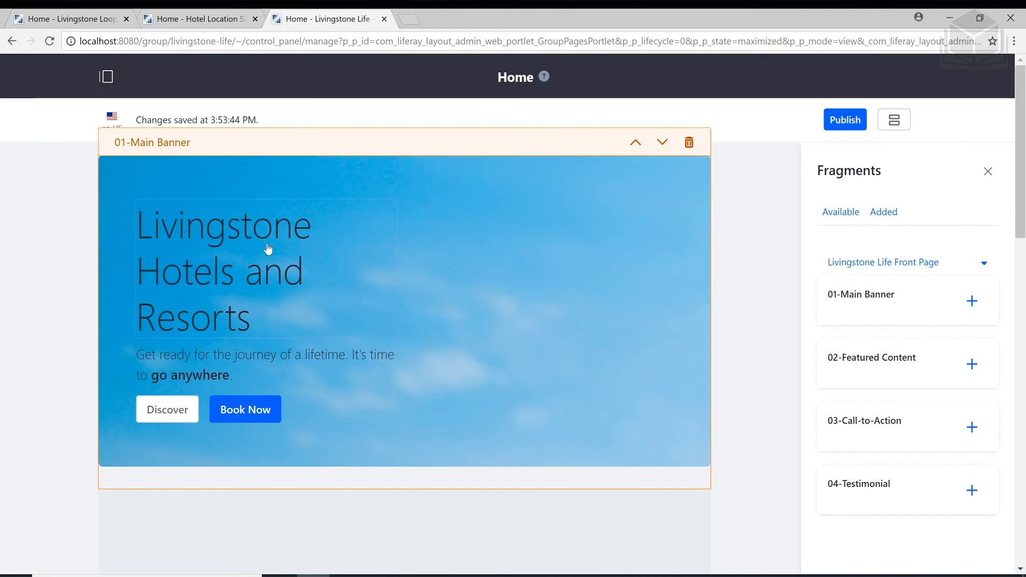
left_click(234, 276)
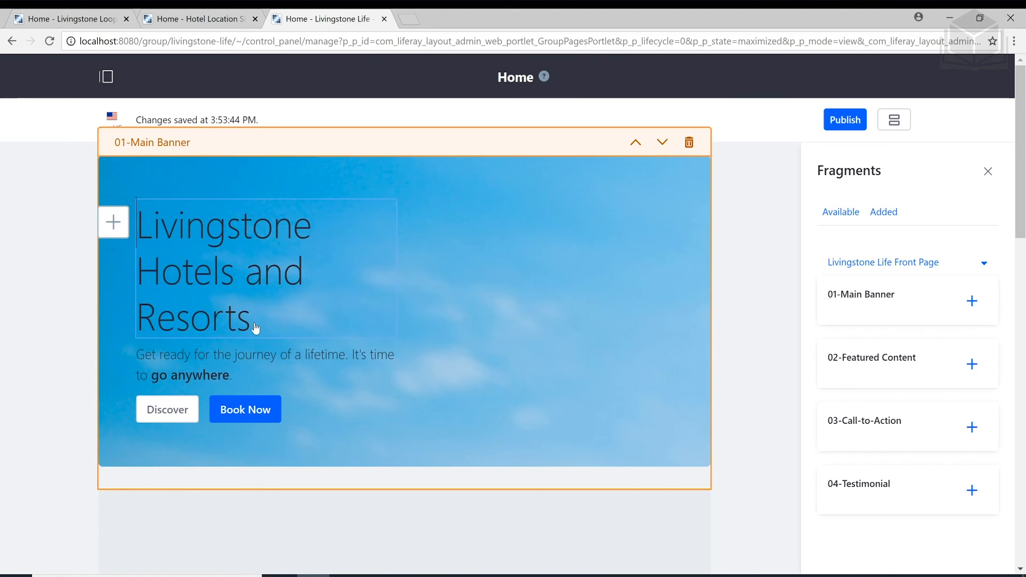
type("!!!")
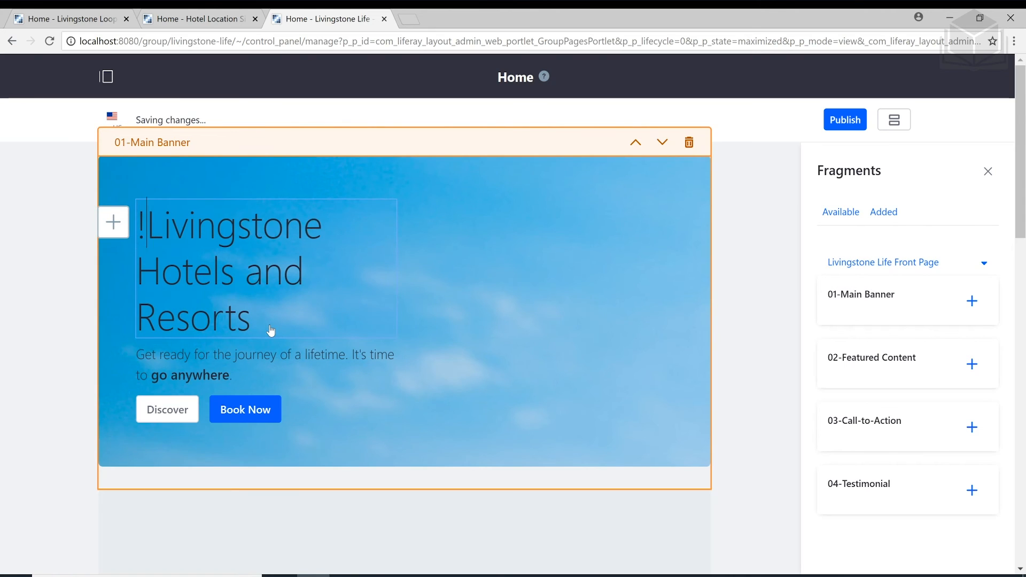
key("BackSpace")
key("BackSpace")
key("BackSpace")
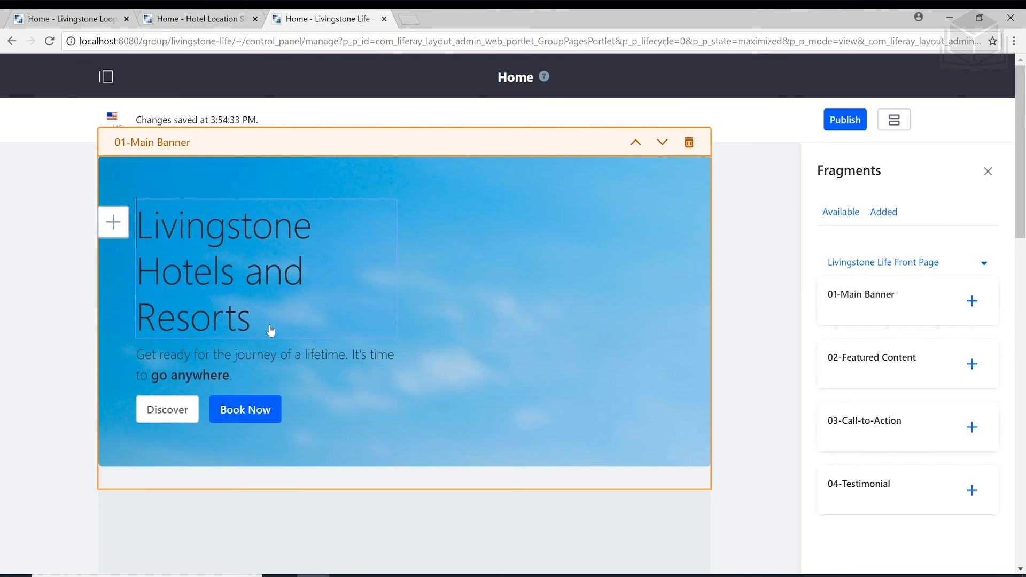
key("Down")
key("Down")
key("Right")
key("Right")
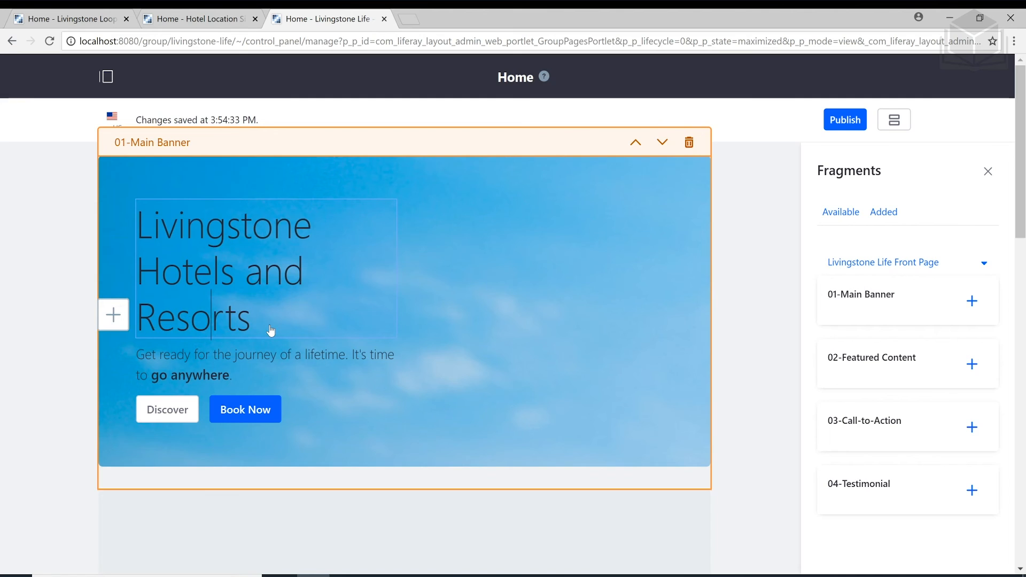
type("!!!")
key("BackSpace")
key("BackSpace")
key("BackSpace")
key("BackSpace")
double_click(225, 381)
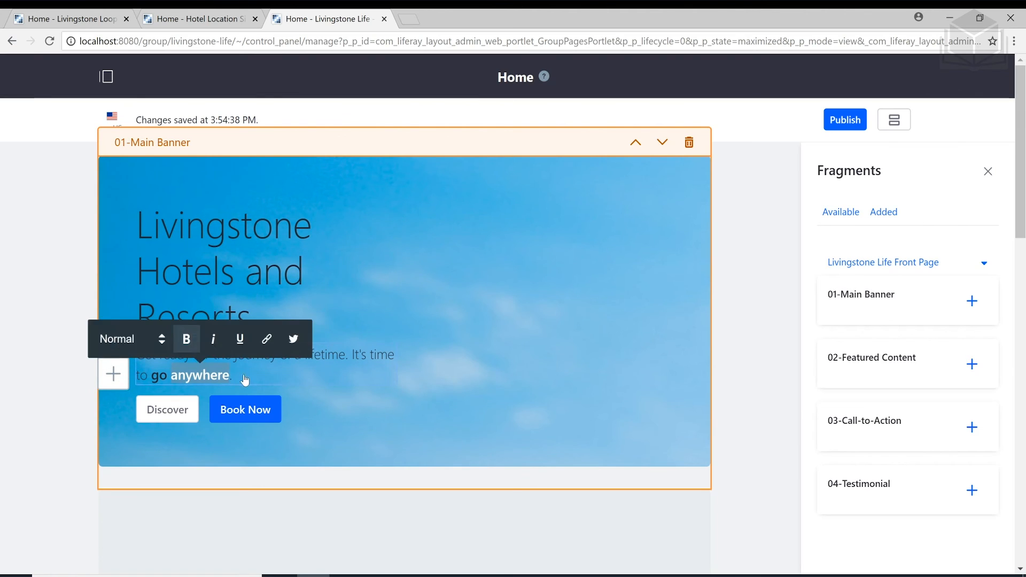
left_click(366, 354)
key("Home")
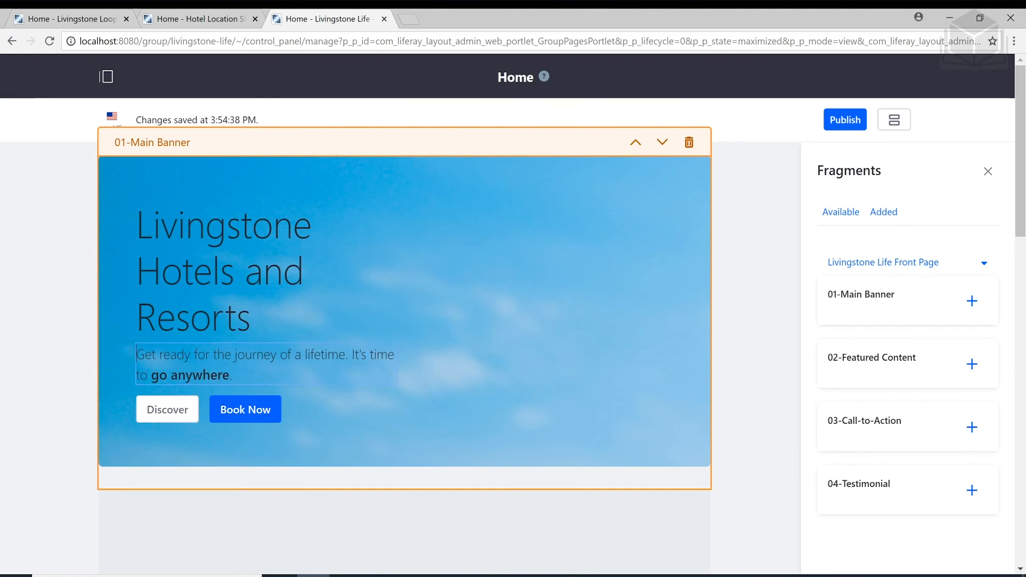
double_click(382, 355)
left_click(537, 361)
left_click(161, 410)
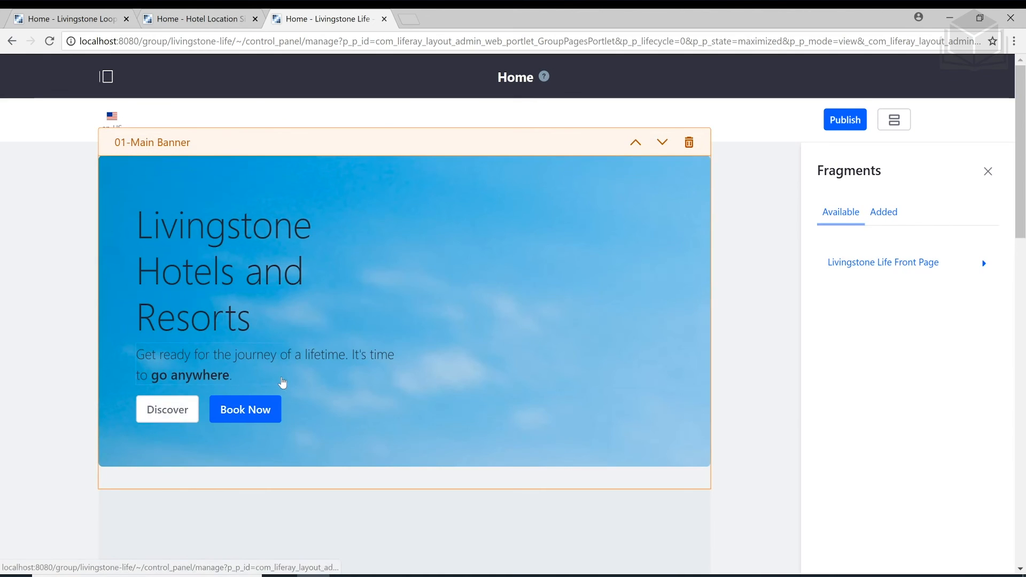
scroll(282, 383, "down", 3)
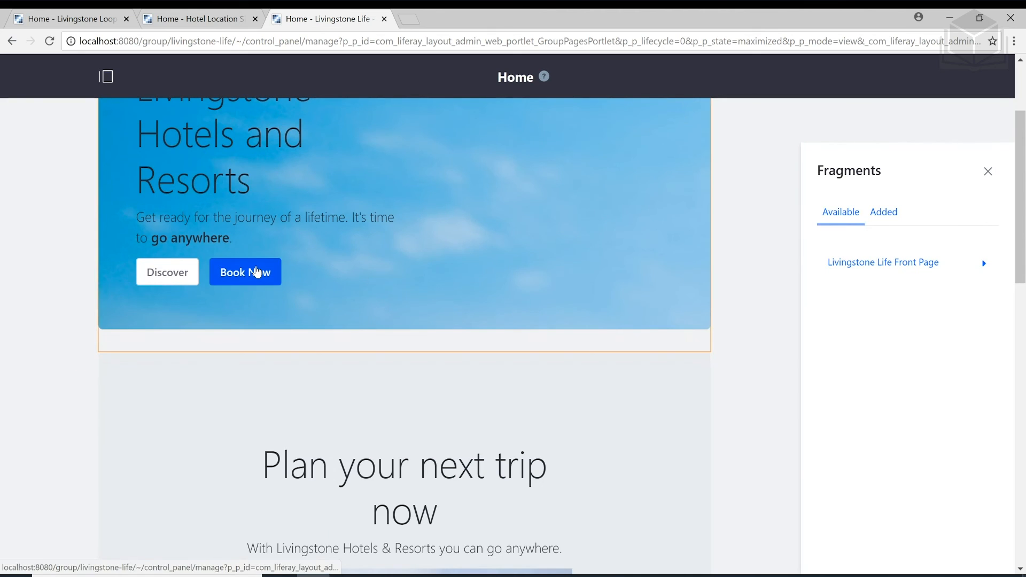
scroll(307, 343, "down", 3)
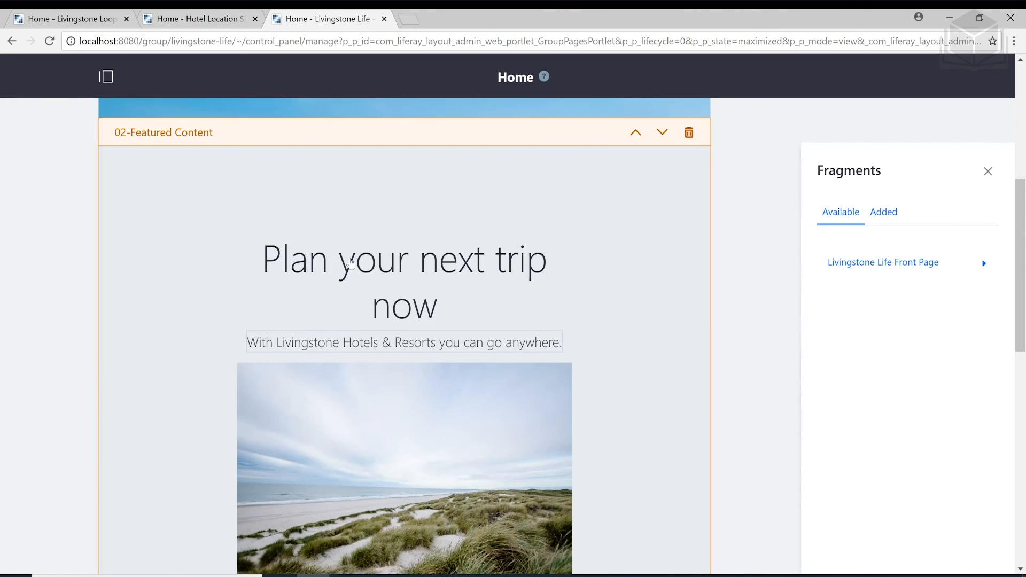
left_click(351, 259)
left_click(226, 371)
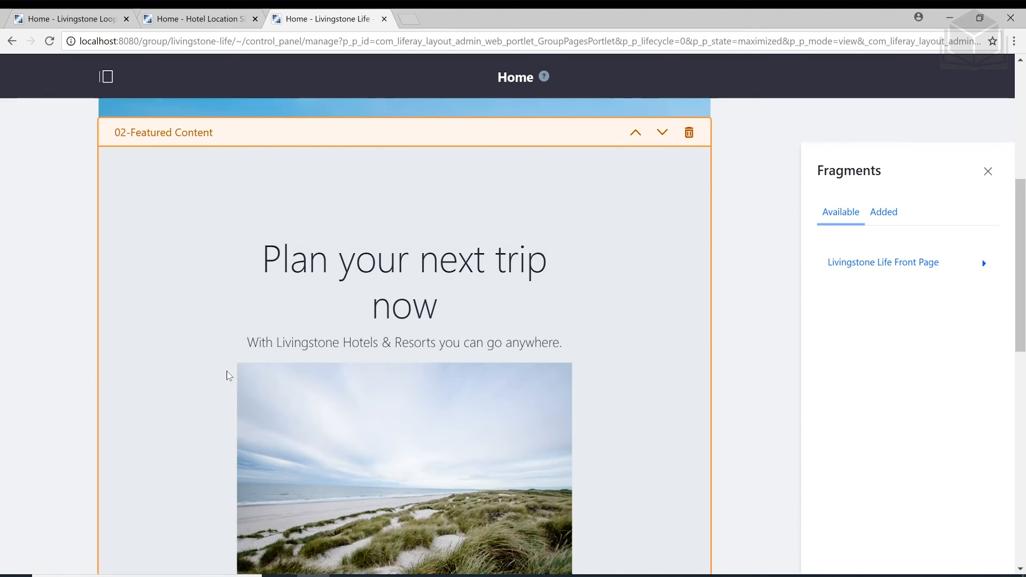
scroll(227, 371, "down", 3)
scroll(226, 371, "down", 2)
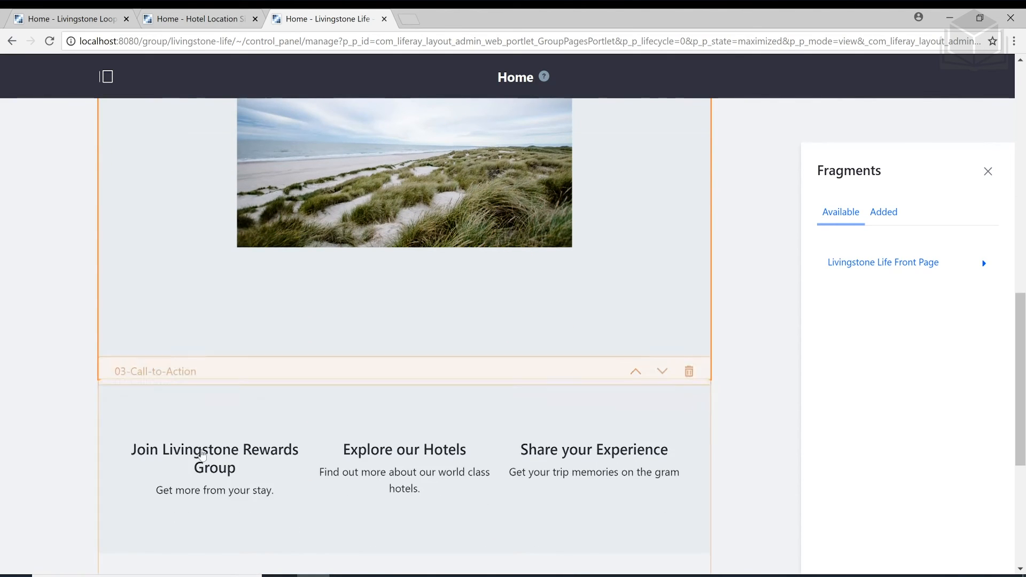